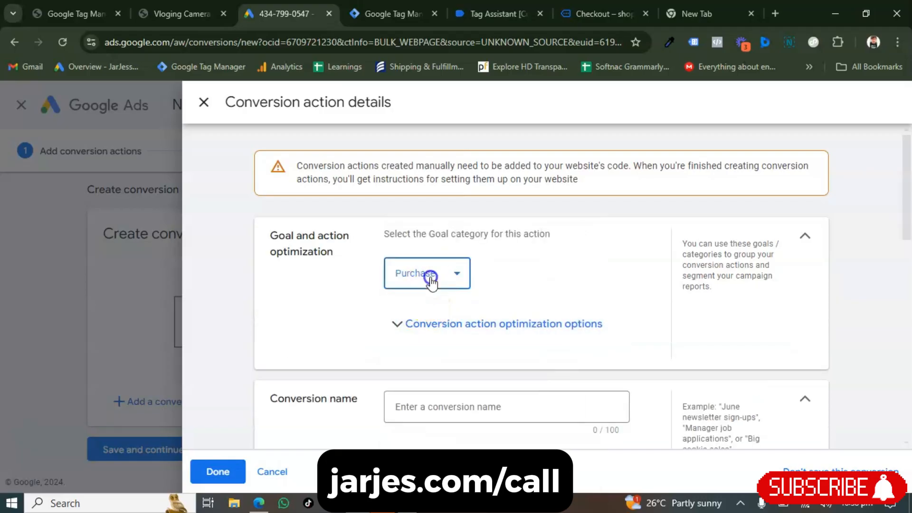
- Review the goal category choices, keeping Purchase, and expand the conversion action optimization options to check the default goal and primary action settings
left_click(428, 273)
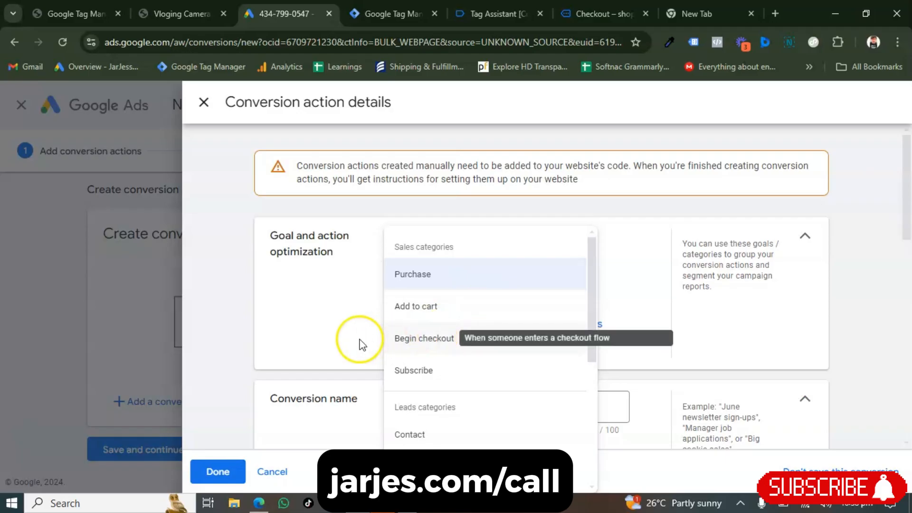
left_click(352, 343)
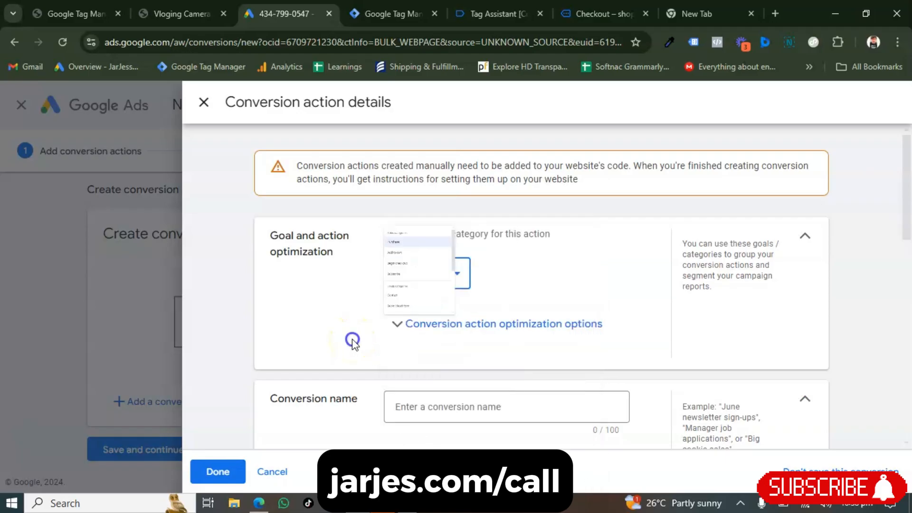
left_click(480, 335)
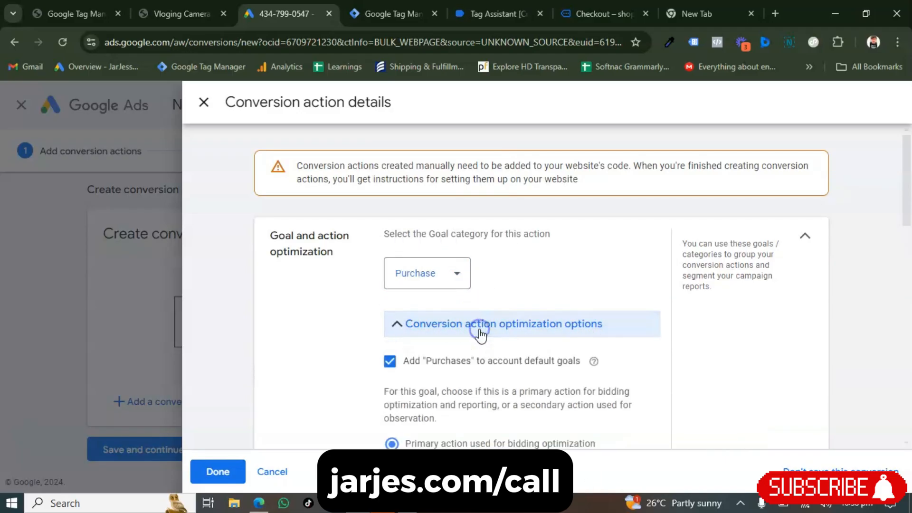
scroll(456, 371, "down", 2)
left_click(389, 357)
scroll(387, 361, "down", 3)
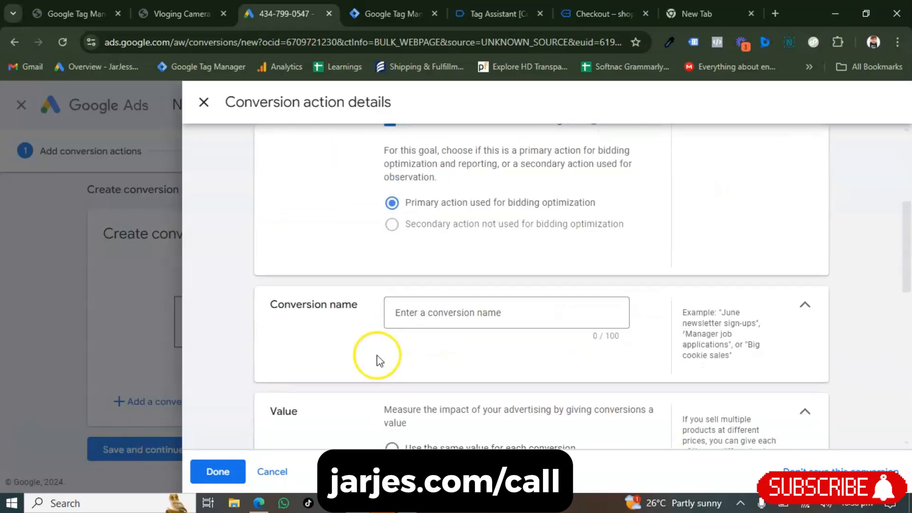
scroll(428, 327, "up", 1)
scroll(499, 285, "down", 2)
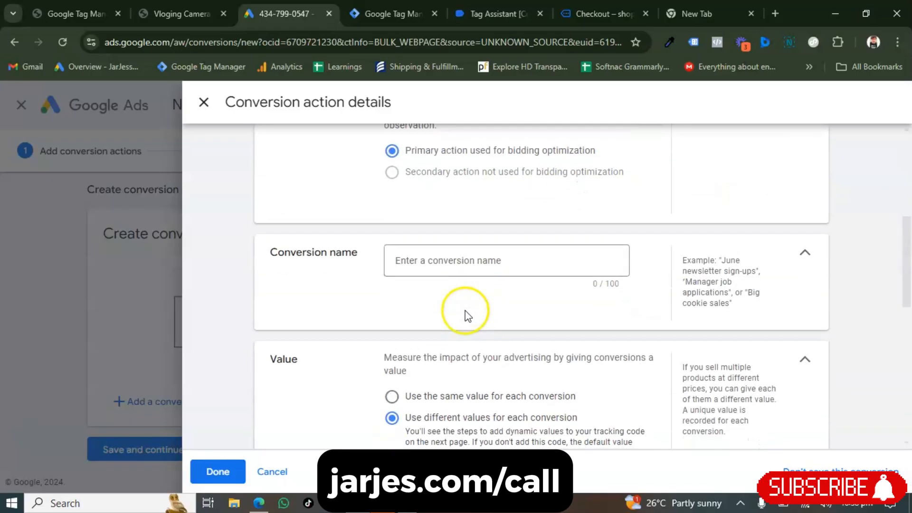
- Name the conversion "Website Purchase GTM"
left_click(436, 272)
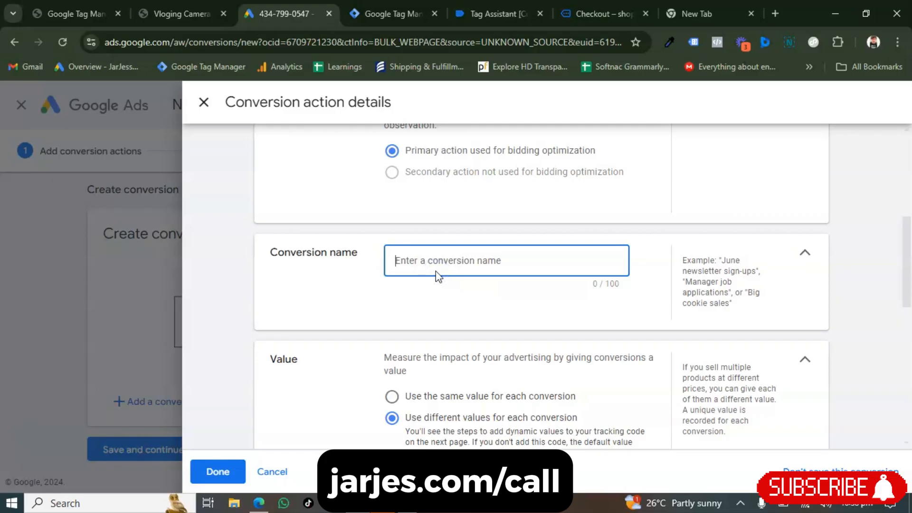
type("Website Purchse GTM")
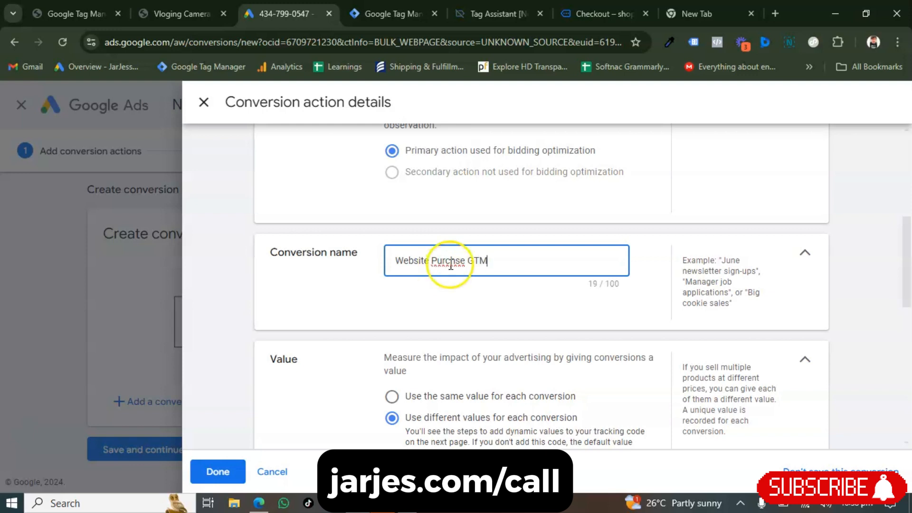
right_click(444, 261)
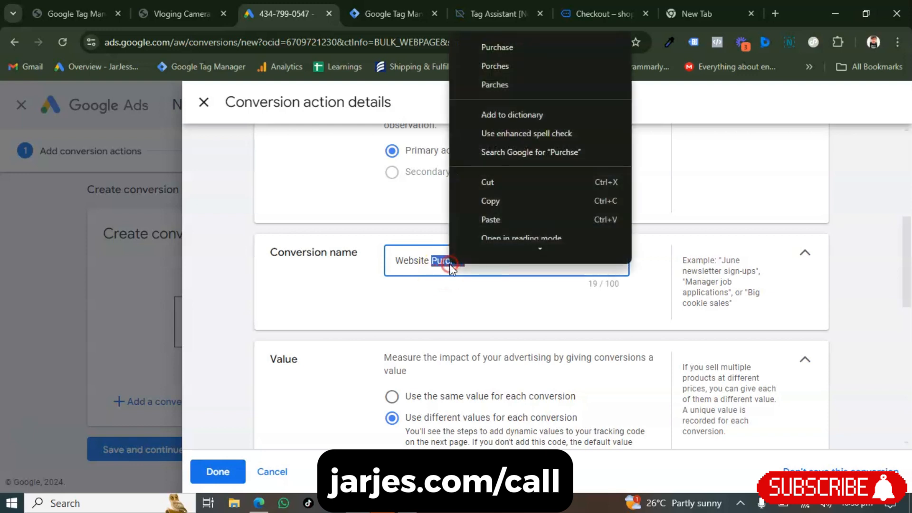
left_click(497, 47)
left_click(470, 260)
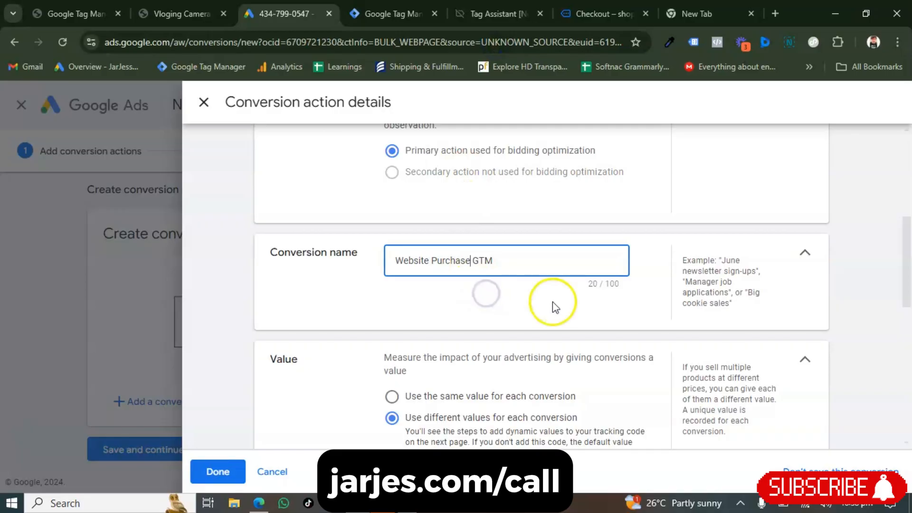
- Set the currency of the default conversion value to No currency set
scroll(551, 304, "down", 1)
scroll(552, 301, "down", 3)
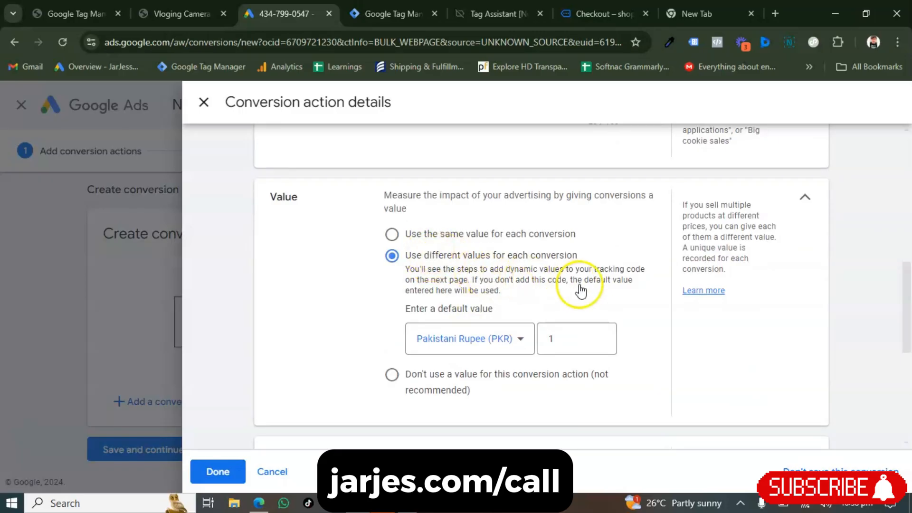
left_click(517, 332)
scroll(516, 333, "up", 15)
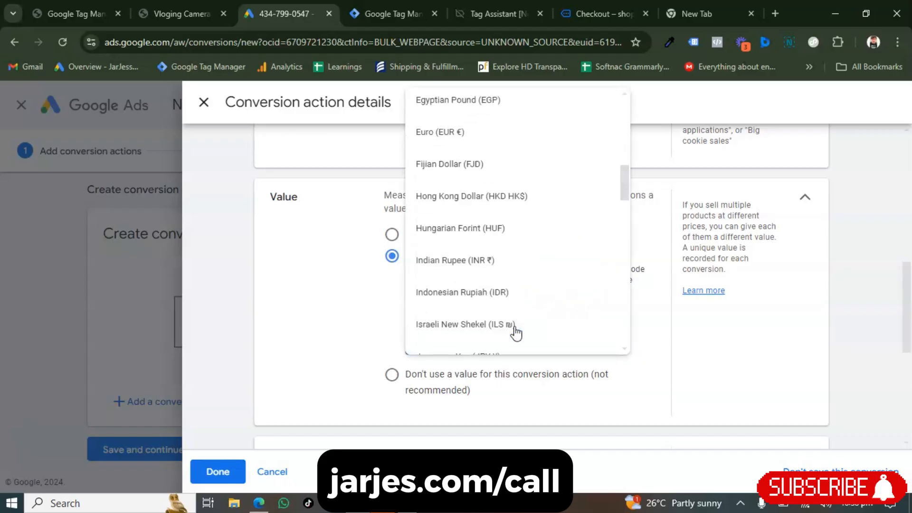
left_click(467, 112)
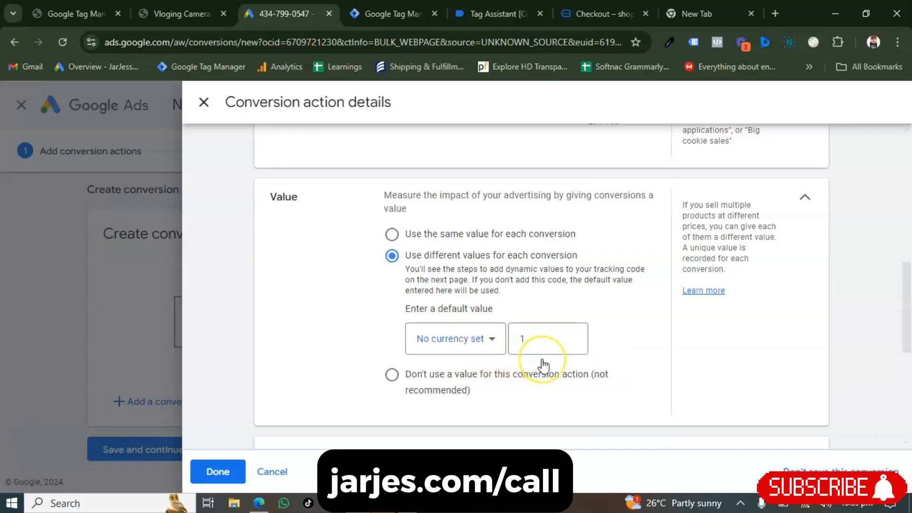
- Set the currency of the default conversion value to Pakistani Rupee (PKR)
left_click(478, 340)
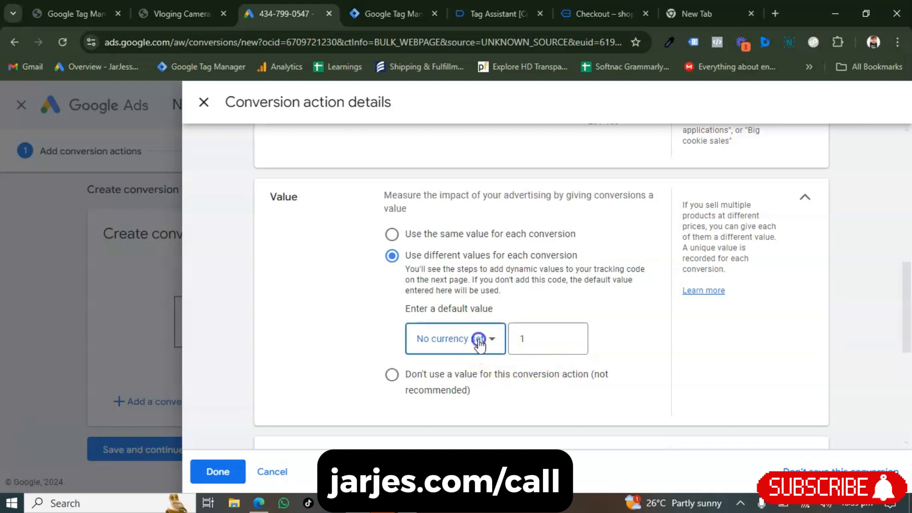
scroll(478, 257, "down", 20)
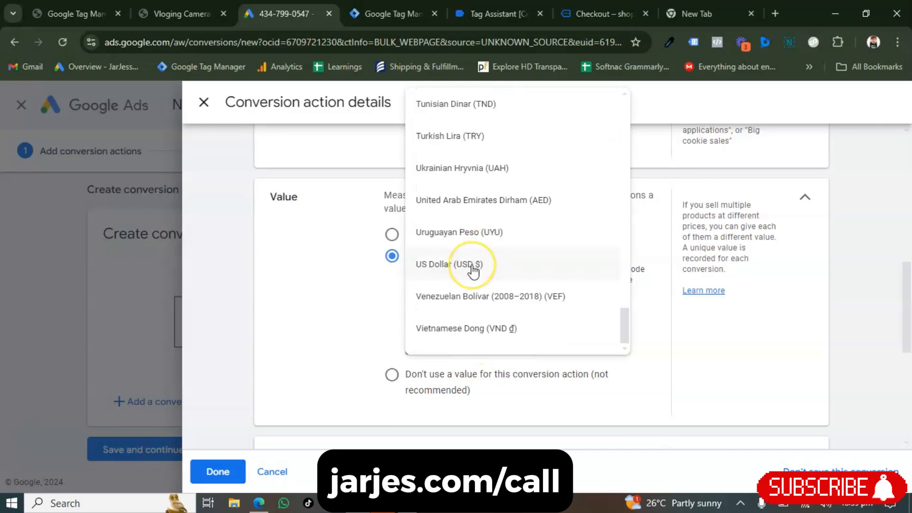
scroll(473, 265, "up", 10)
scroll(472, 270, "up", 2)
left_click(465, 212)
- Set the click-through conversion window to 90 days
scroll(455, 387, "down", 4)
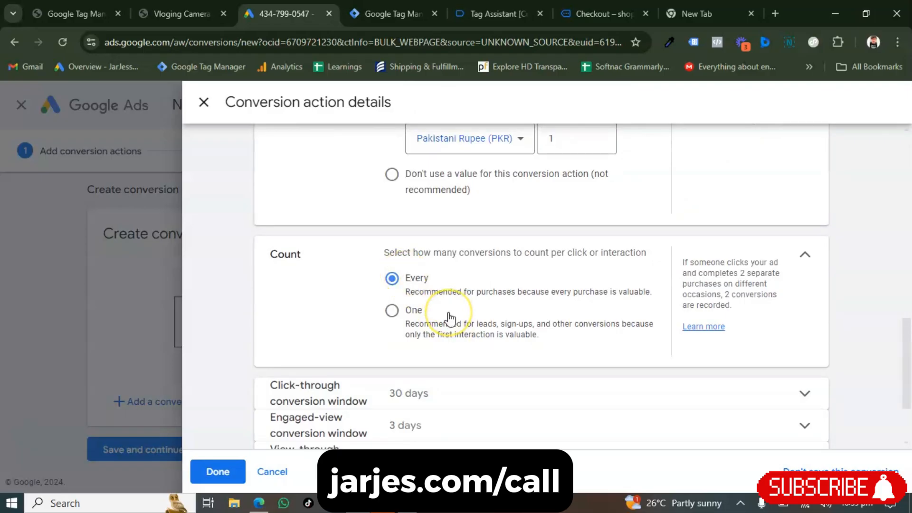
scroll(451, 316, "down", 2)
left_click(427, 301)
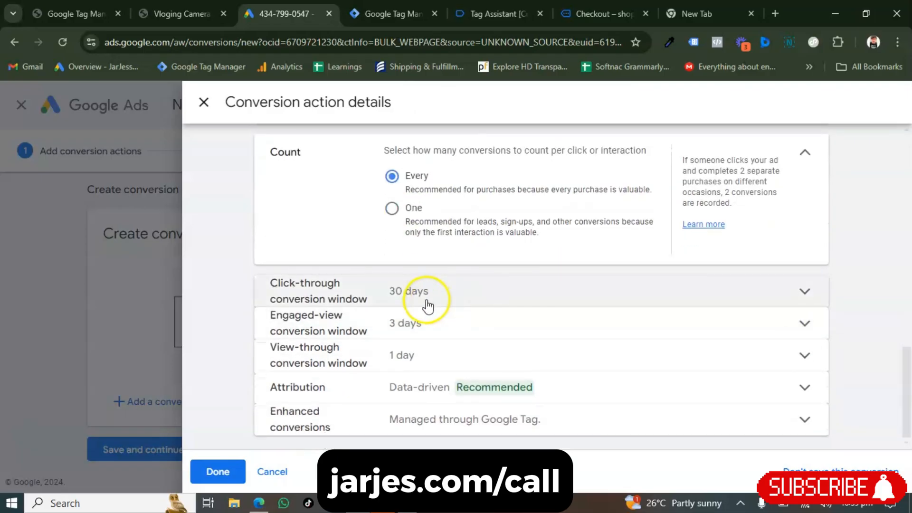
left_click_drag(457, 419, 502, 355)
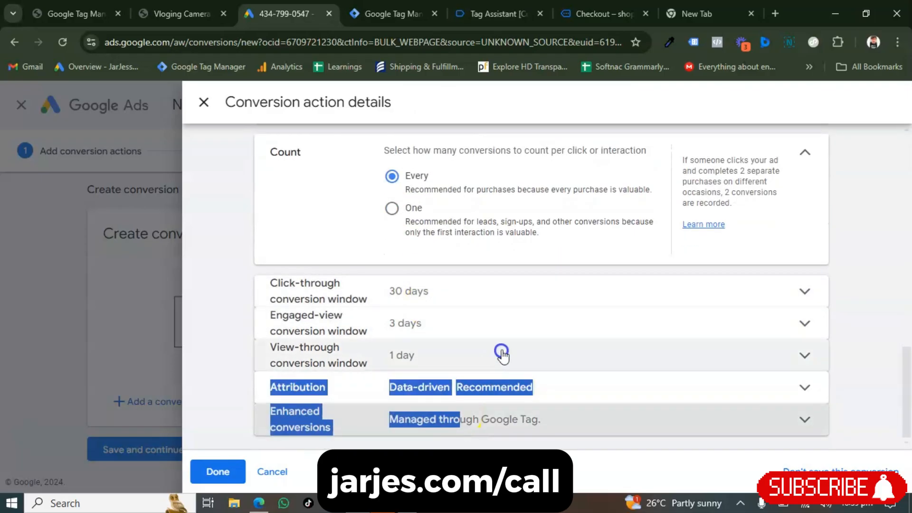
left_click_drag(853, 278, 728, 301)
left_click(727, 300)
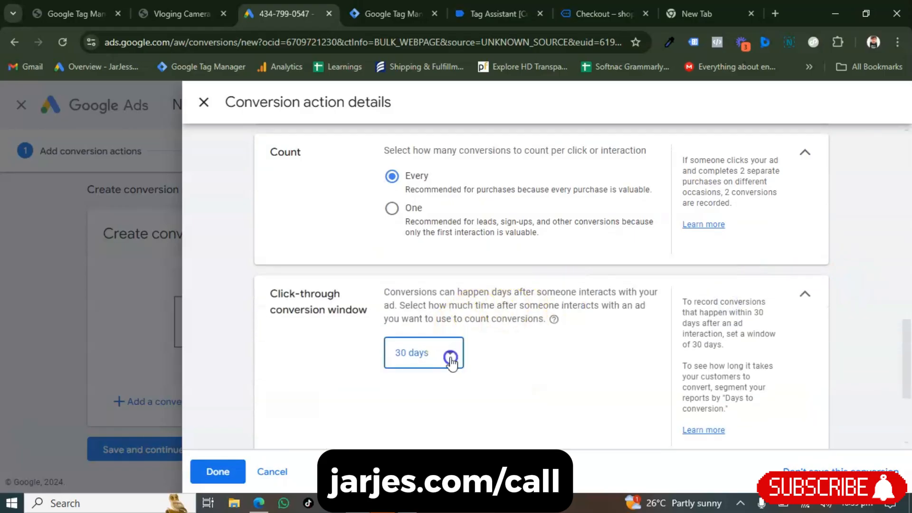
left_click(449, 354)
left_click(421, 167)
- Set both the engaged-view and the view-through conversion windows to 30 days
scroll(451, 304, "down", 3)
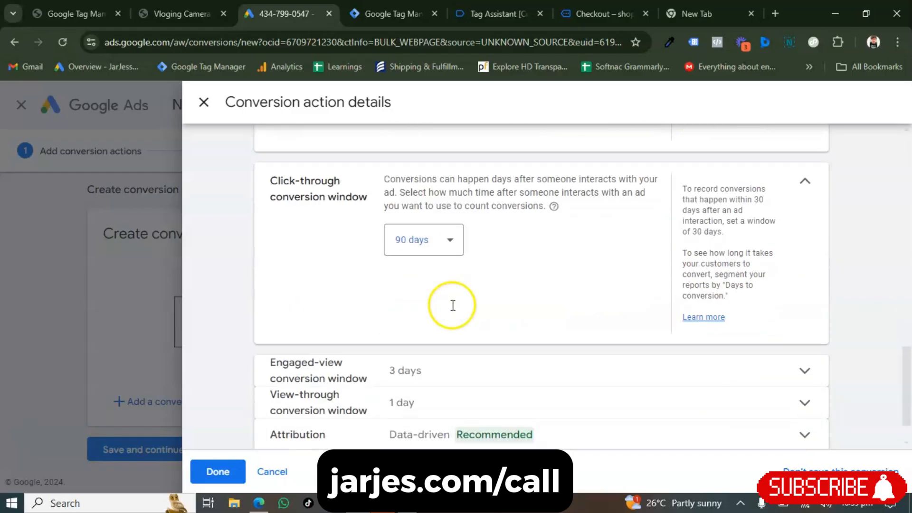
left_click(448, 356)
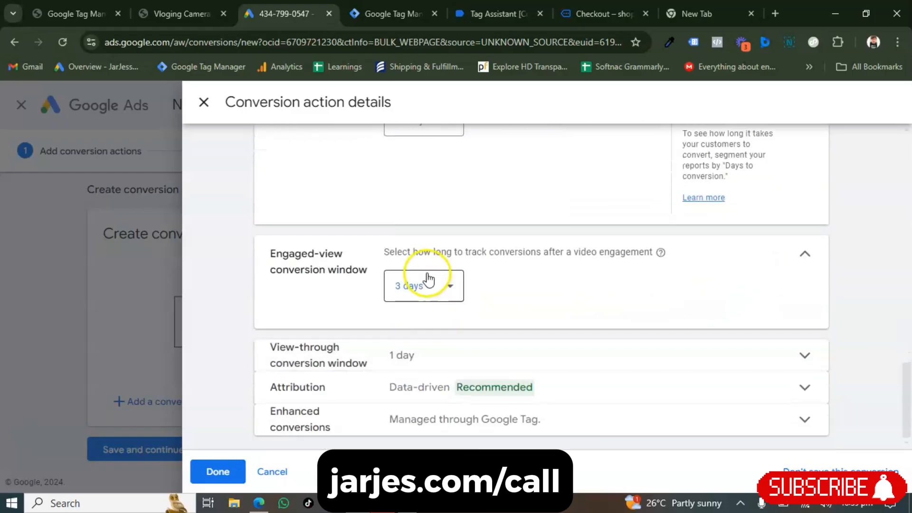
left_click(426, 278)
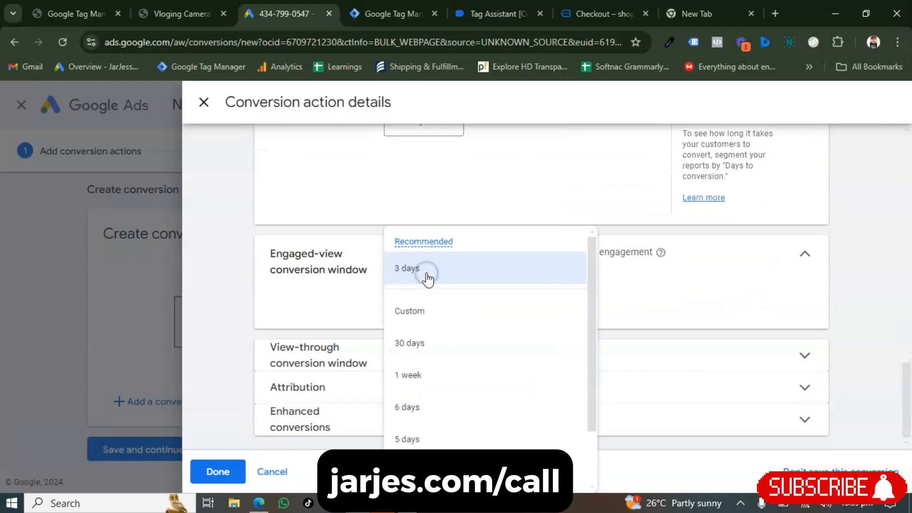
left_click(415, 342)
left_click(404, 354)
left_click(419, 405)
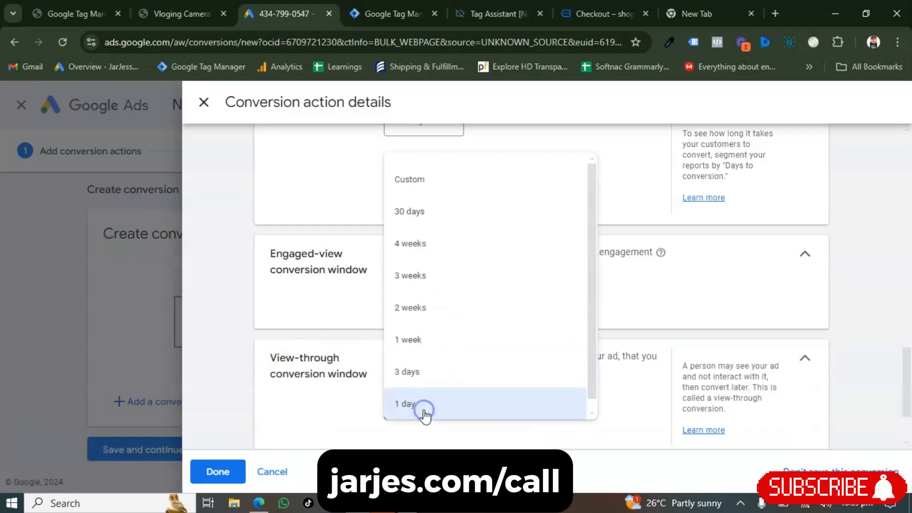
left_click(413, 204)
- Confirm the conversion action details, save the new conversion action and continue to the setup instructions
scroll(464, 354, "down", 2)
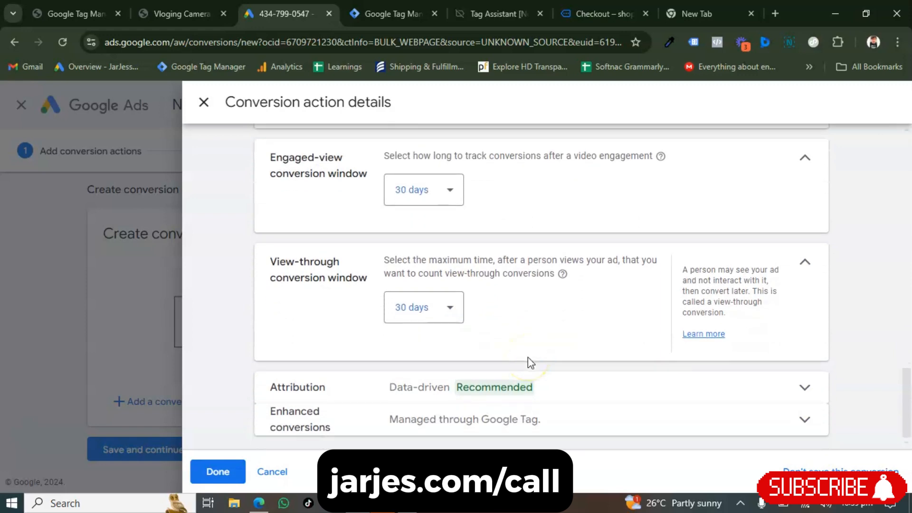
left_click(221, 472)
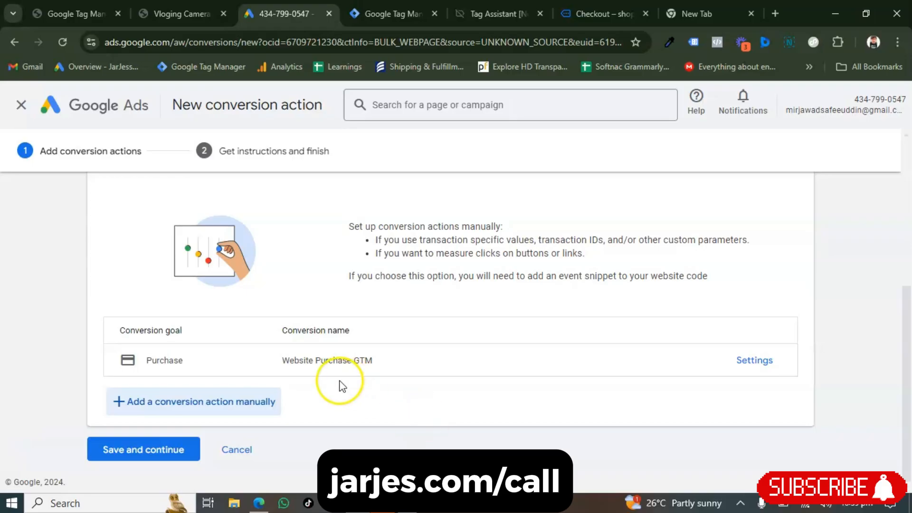
left_click(154, 450)
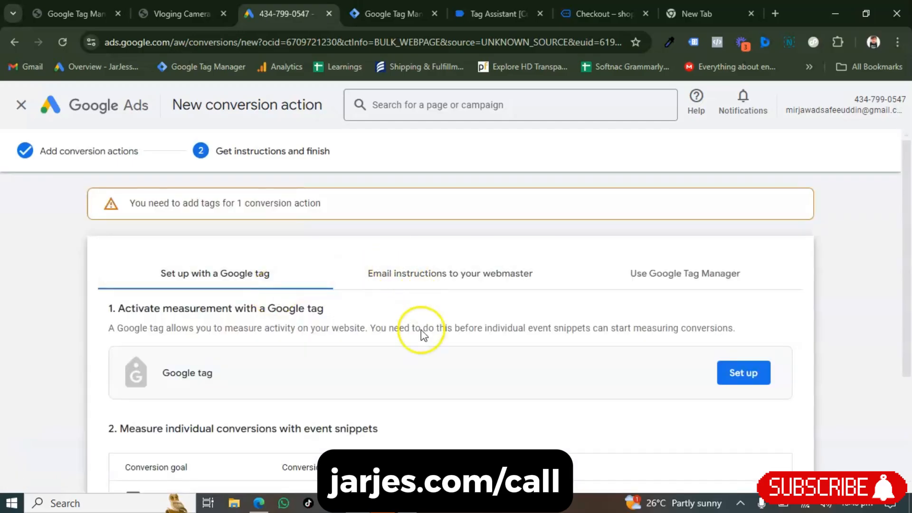
- Show the Google Tag Manager setup instructions and copy the Conversion ID
scroll(691, 273, "down", 2)
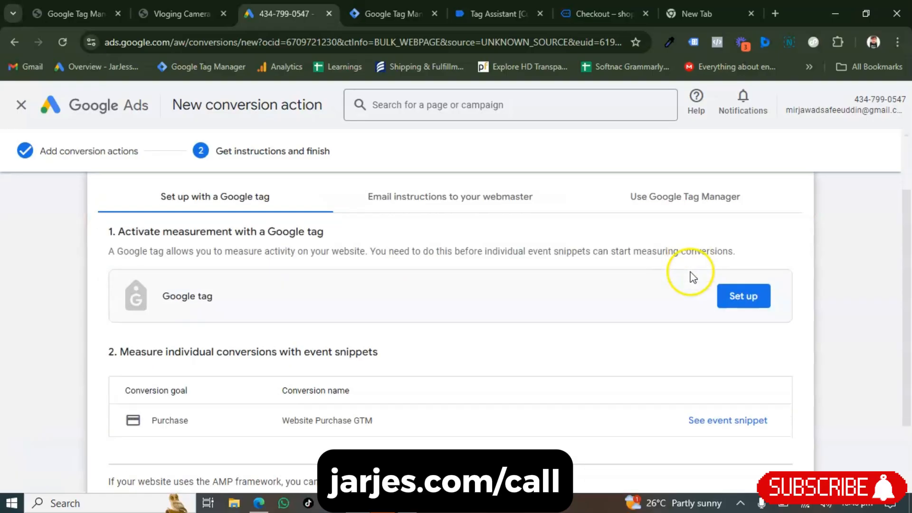
left_click(684, 199)
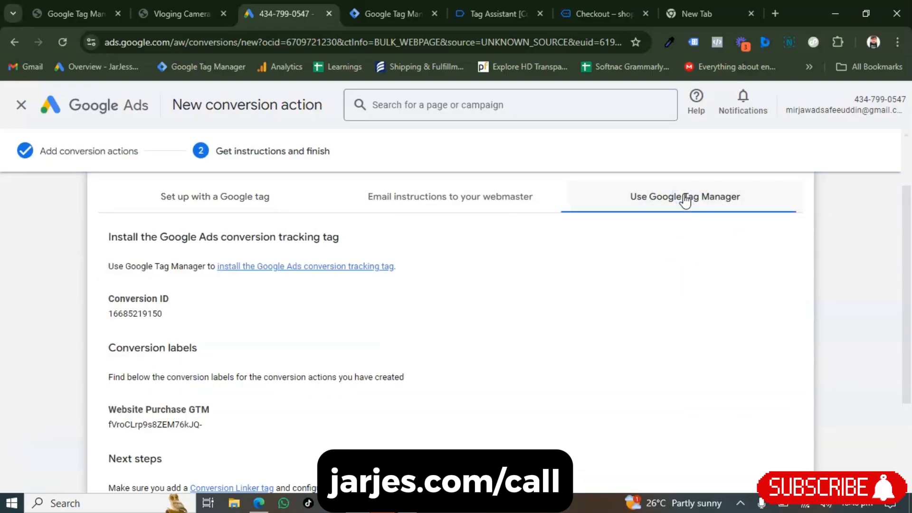
scroll(326, 254, "down", 1)
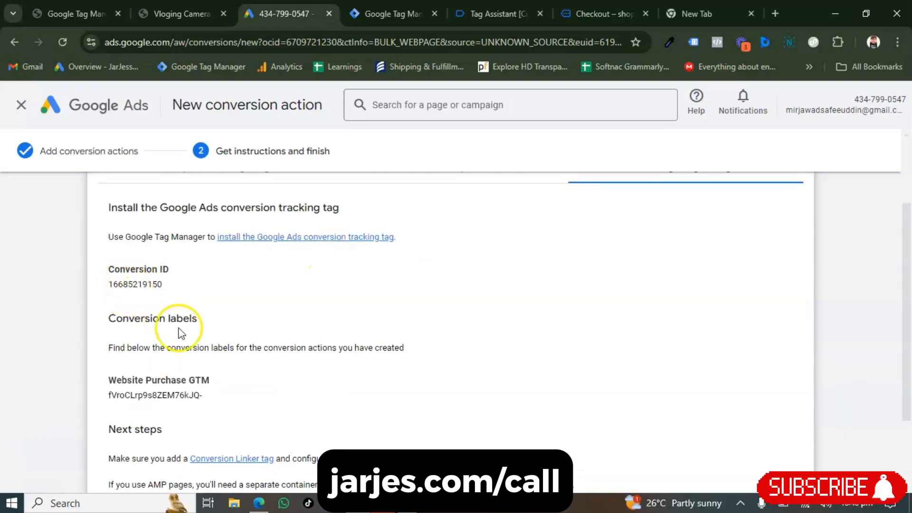
double_click(141, 281)
key("ctrl+c")
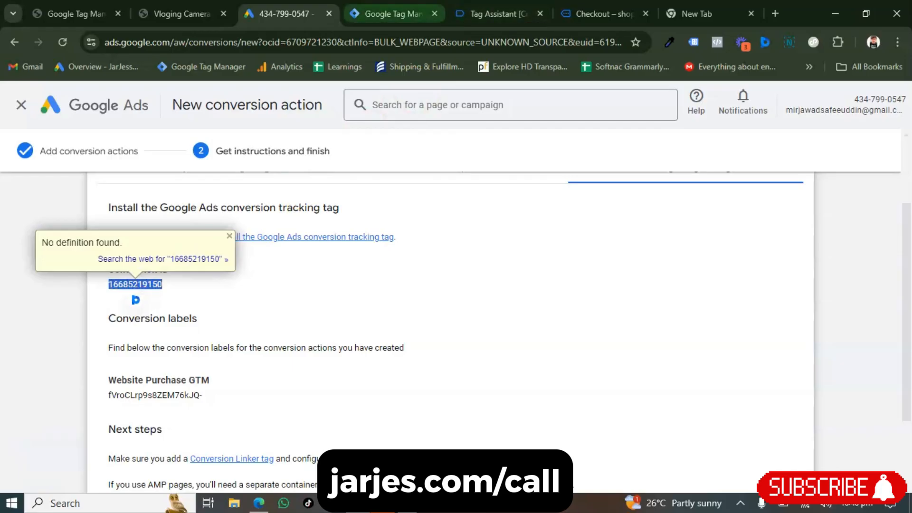
- Switch to Google Tag Manager and create a new tag of type Google Ads Conversion Tracking
left_click(392, 13)
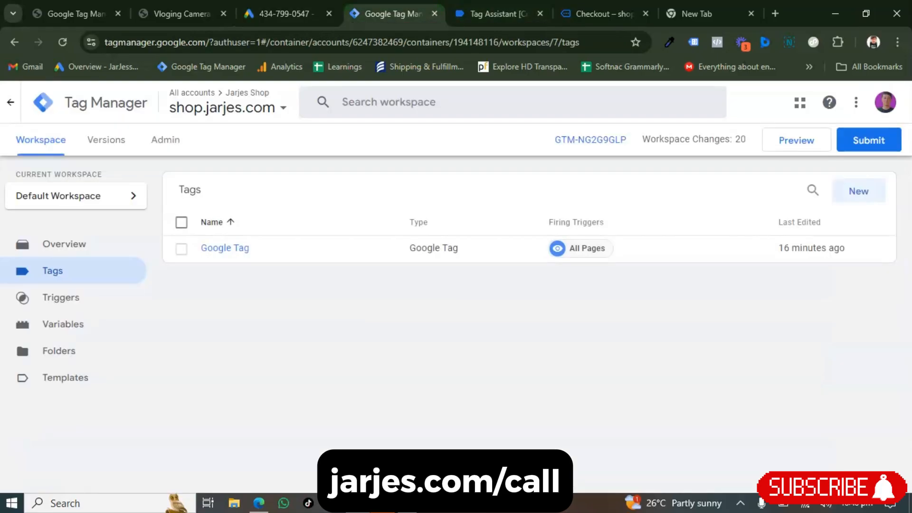
left_click(858, 194)
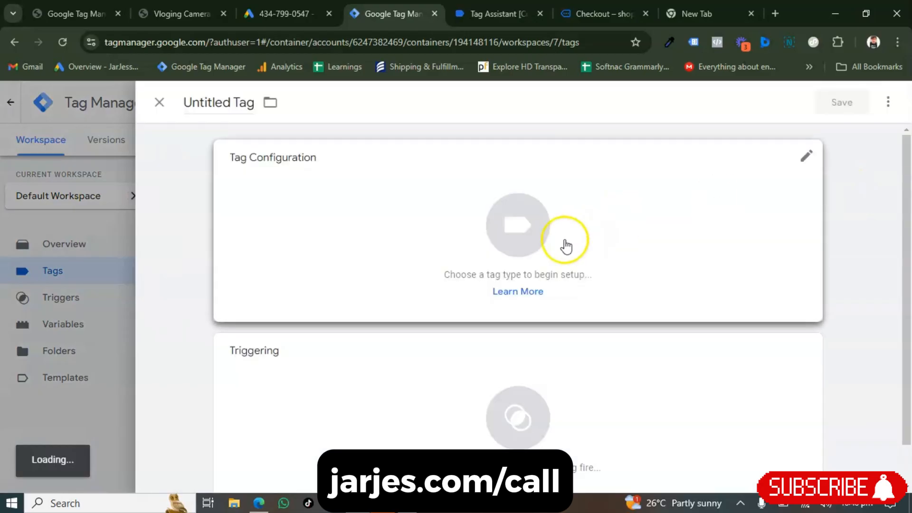
left_click(336, 193)
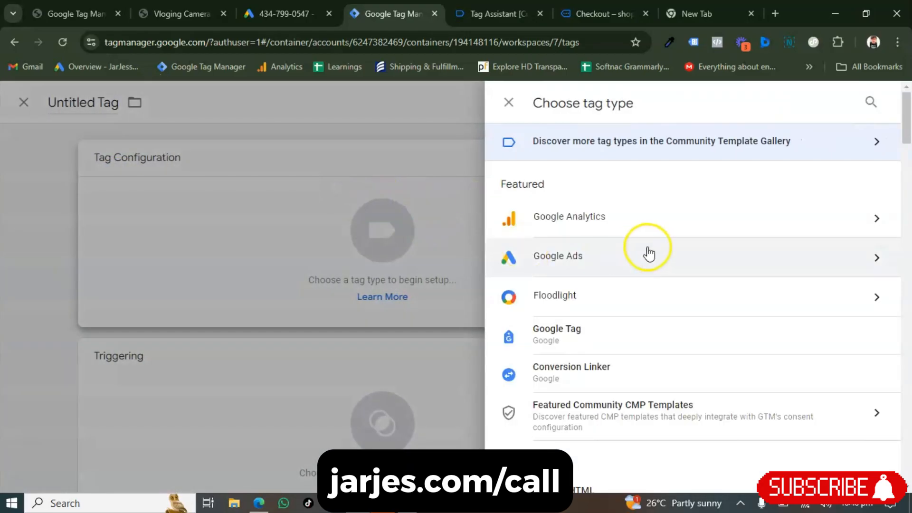
left_click(645, 252)
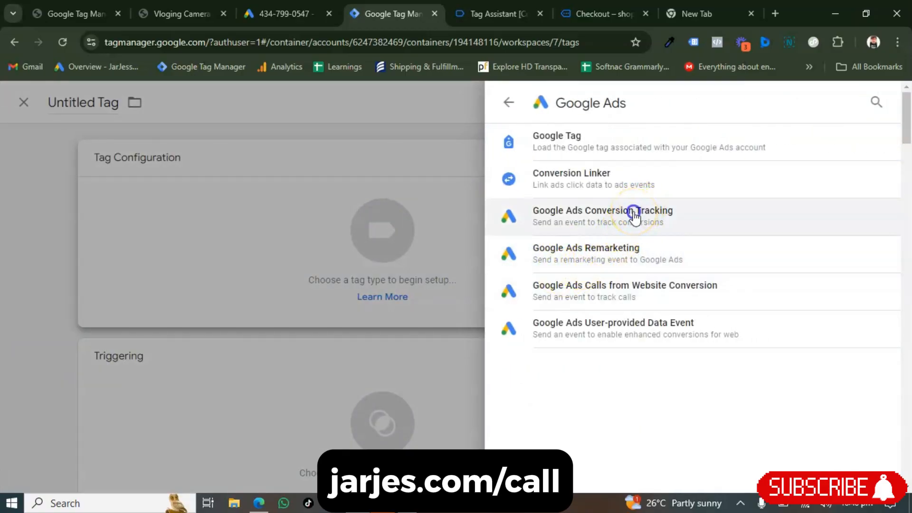
left_click(634, 216)
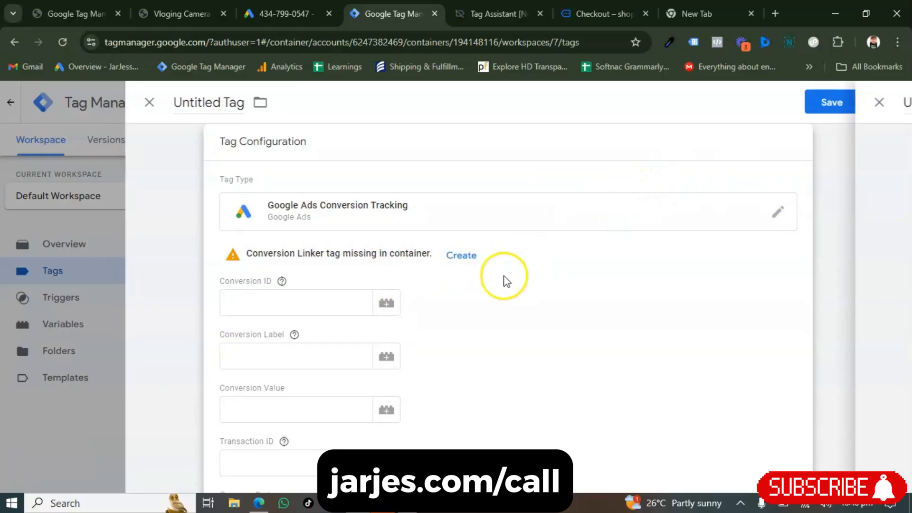
- Create the missing Conversion Linker tag with the All Pages trigger and save it as Conversion Linker
scroll(744, 163, "down", 3)
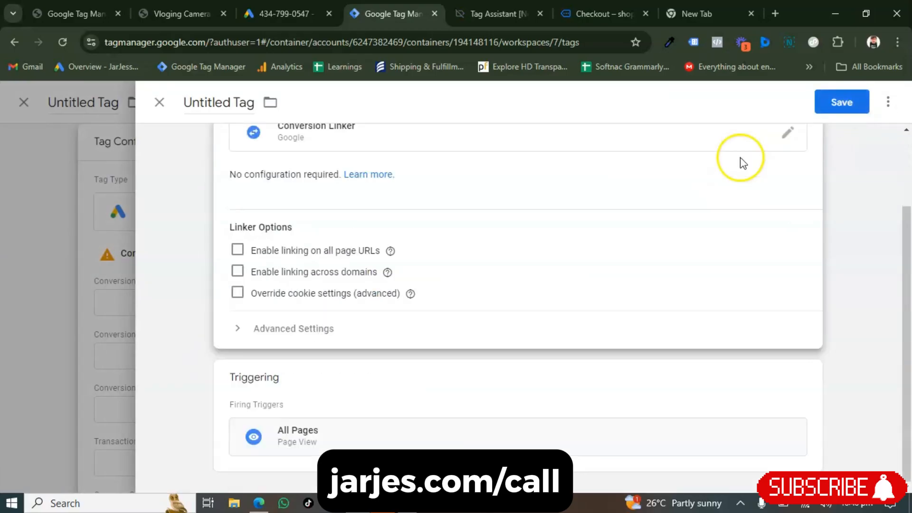
scroll(712, 229, "up", 2)
left_click(820, 111)
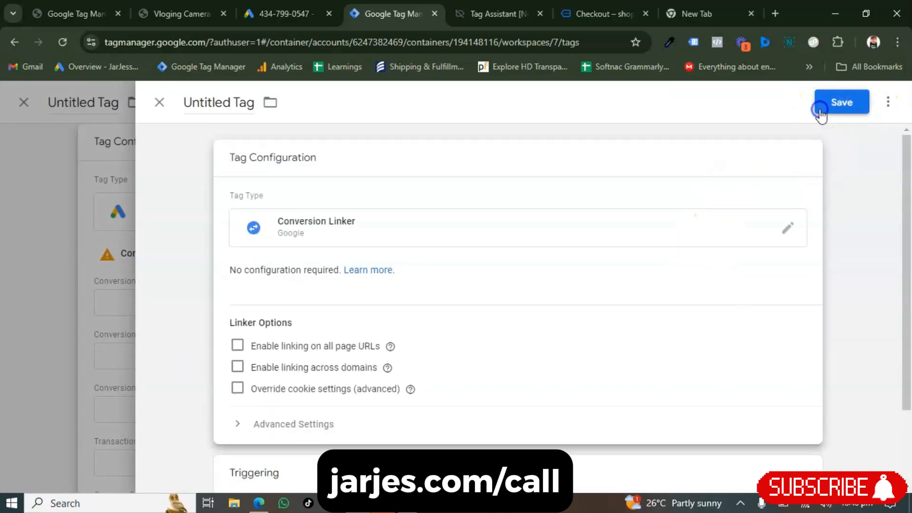
left_click(570, 301)
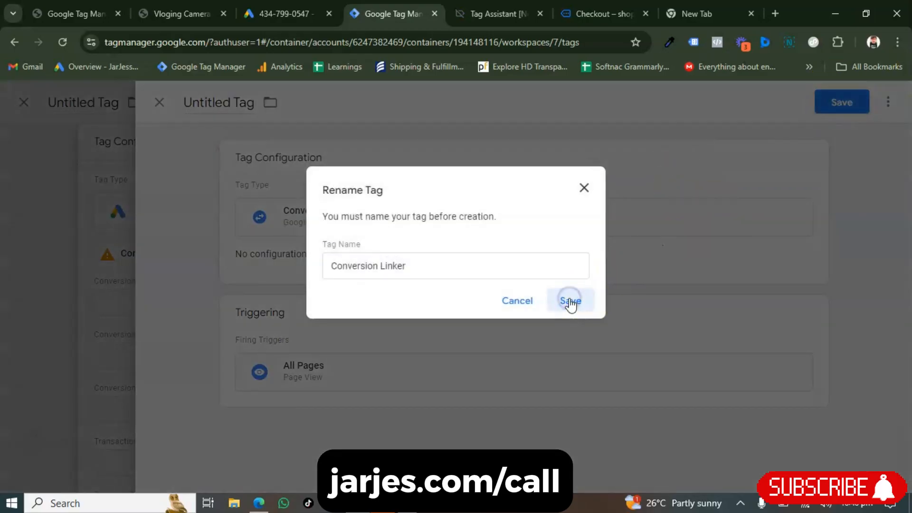
left_click(570, 302)
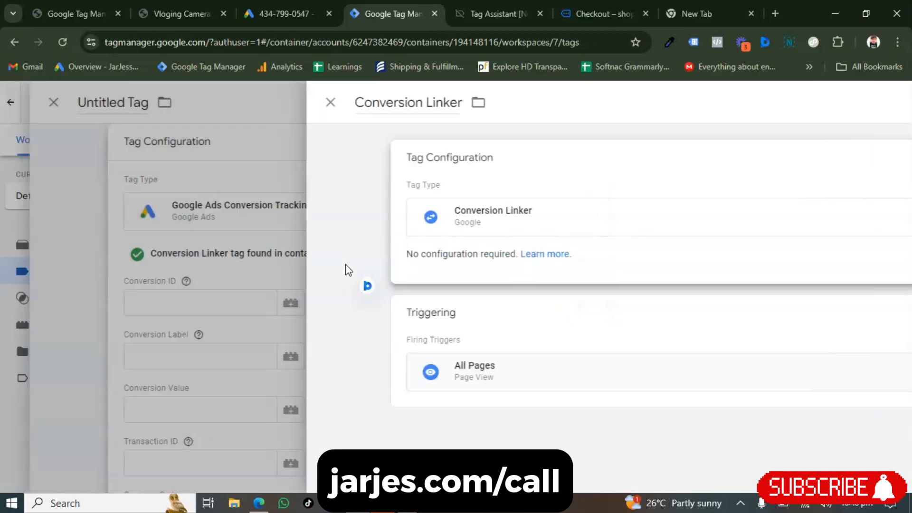
- Paste the copied Conversion ID directly into the conversion tracking tag's Conversion ID field
left_click(298, 297)
key("ctrl+v")
left_click(447, 323)
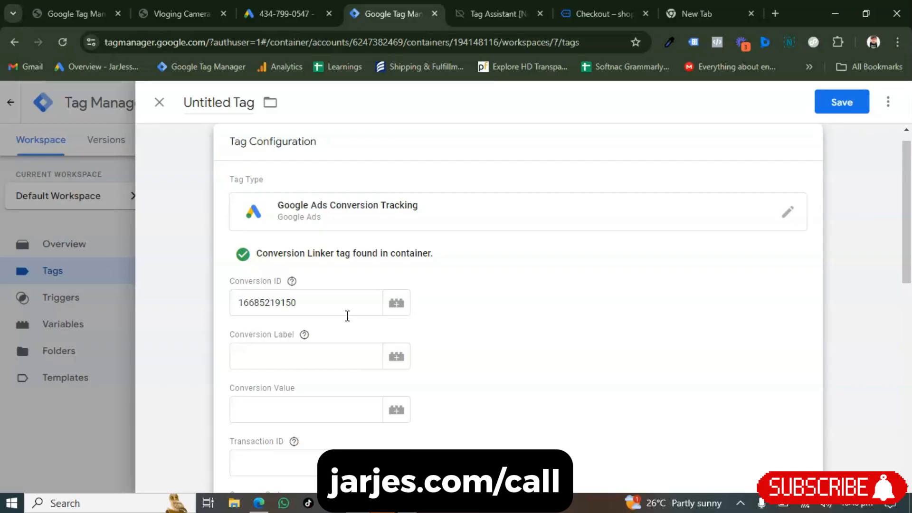
- Start a new variable for the Conversion ID field, of type Constant, with the copied Conversion ID as its value
left_click(404, 304)
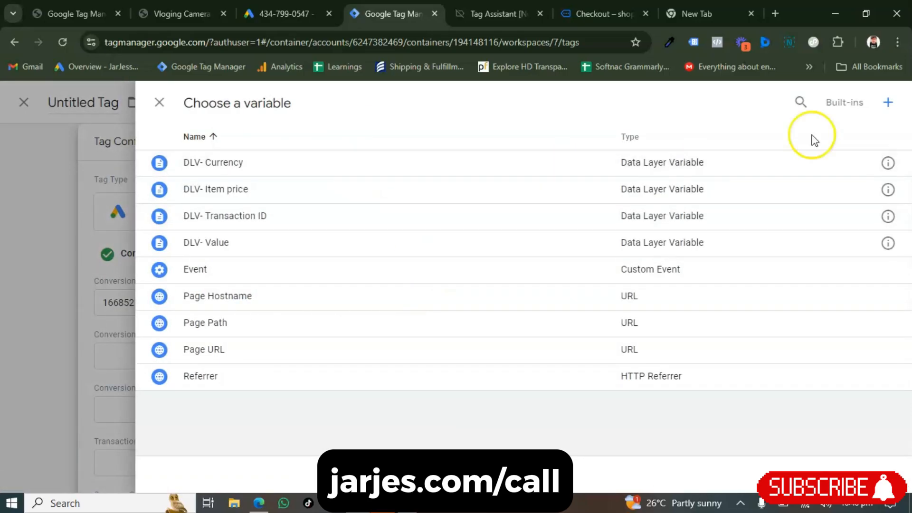
left_click(888, 102)
left_click(485, 243)
scroll(493, 318, "down", 2)
scroll(580, 351, "down", 8)
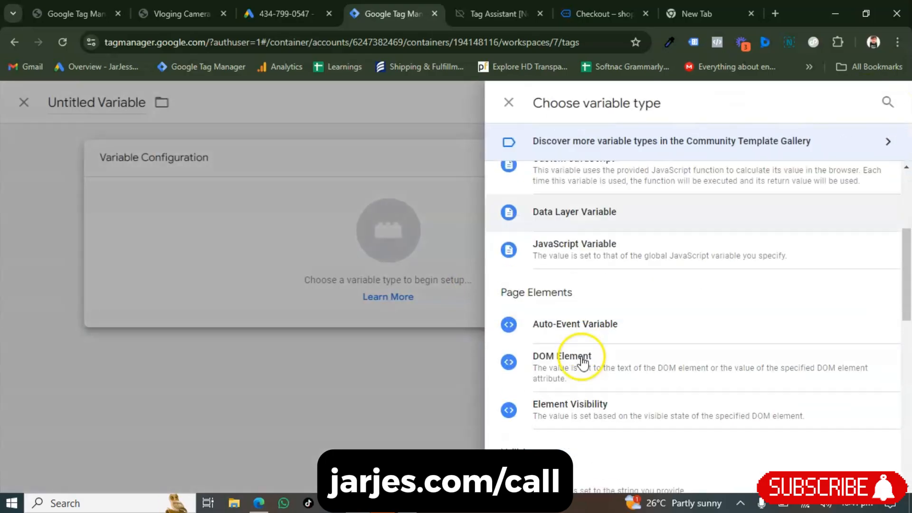
left_click(585, 266)
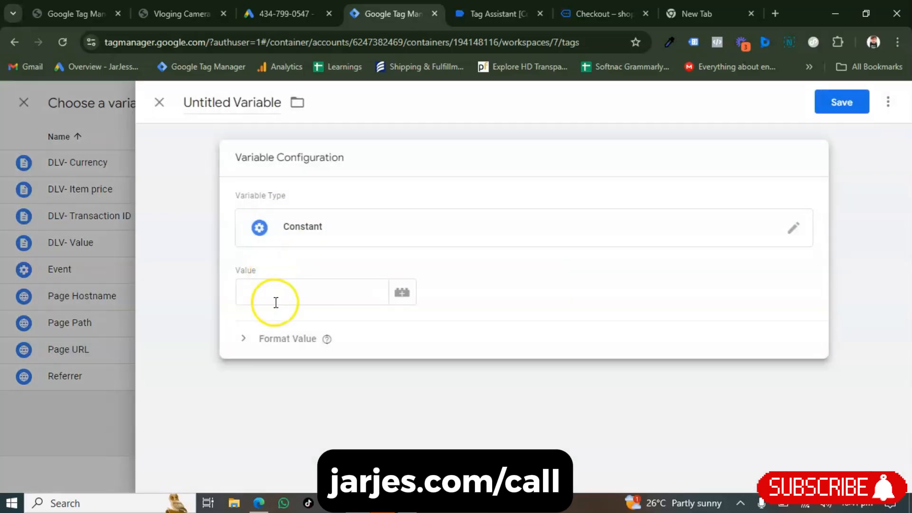
left_click(279, 296)
key("ctrl+v")
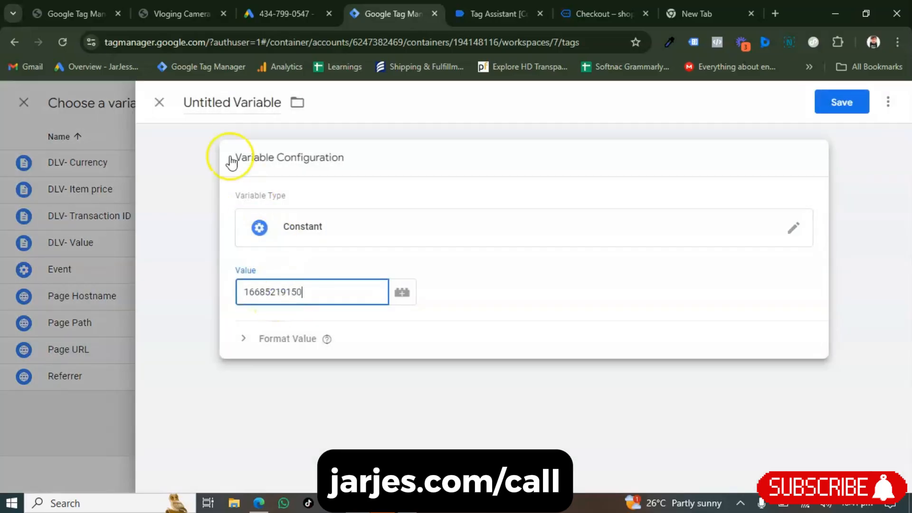
- Name the new constant variable Conversion ID and save it
left_click(224, 104)
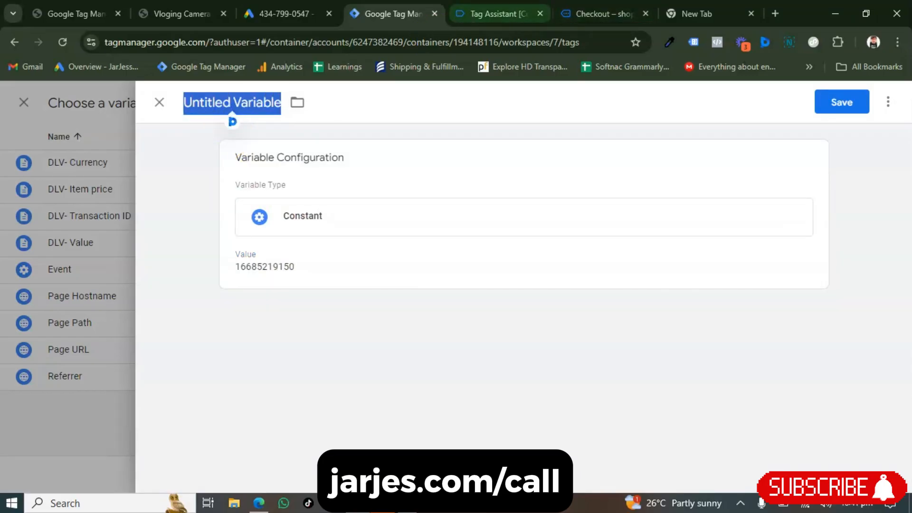
left_click(284, 7)
left_click(329, 268)
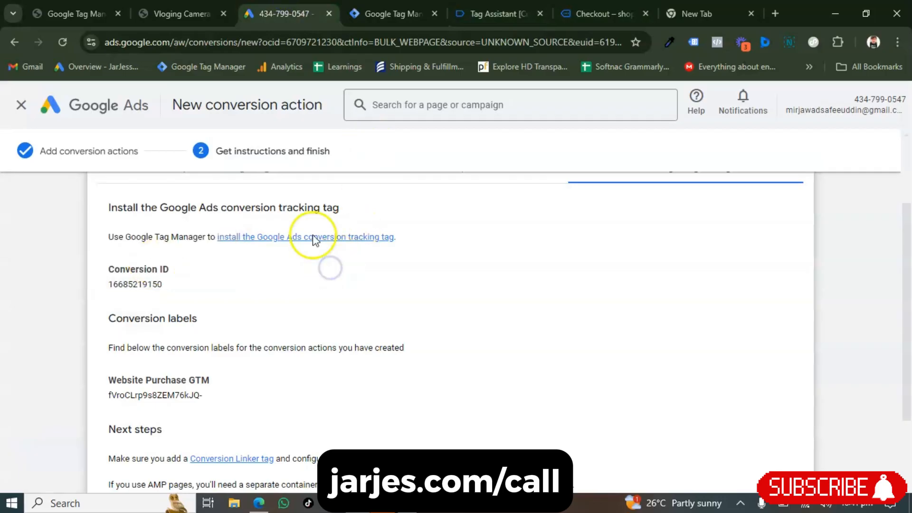
left_click(612, 10)
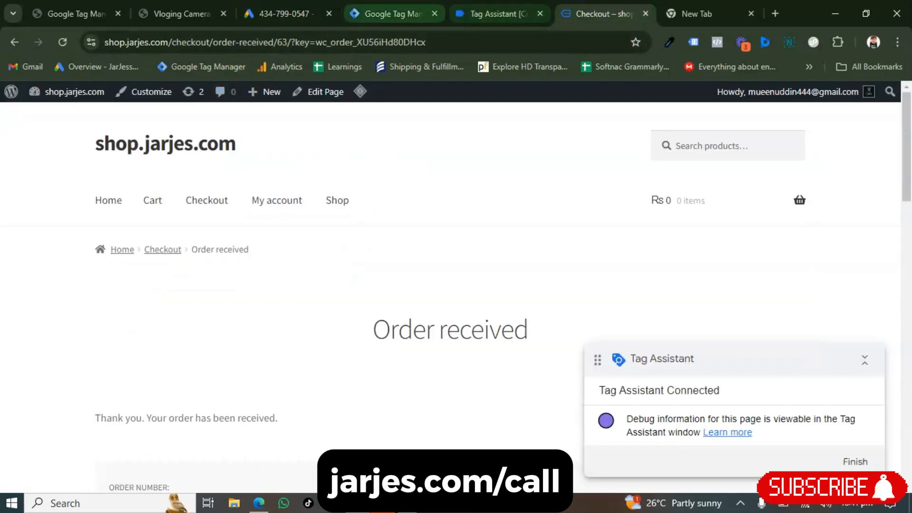
left_click(386, 10)
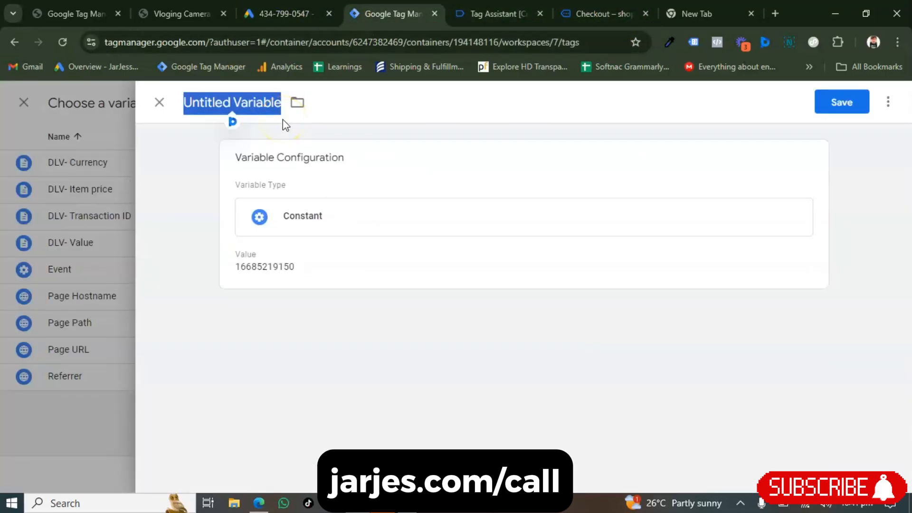
type("Convers")
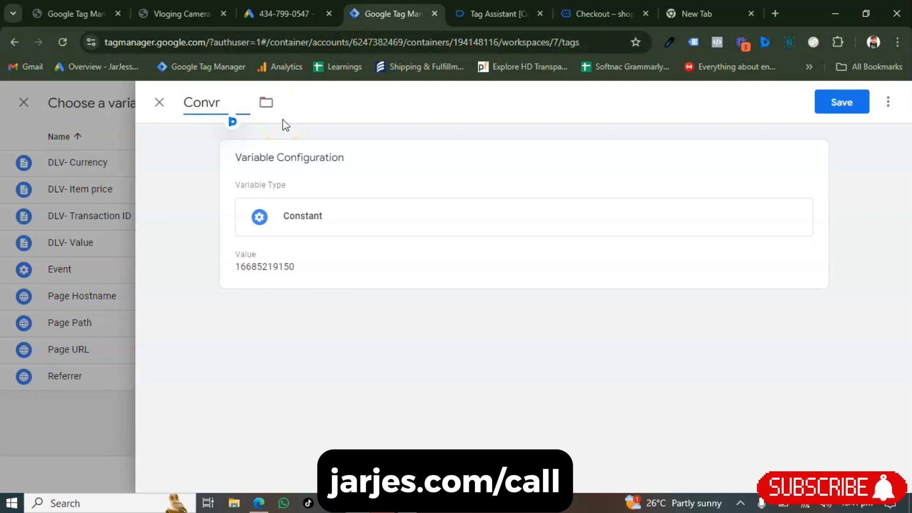
type("ion ID")
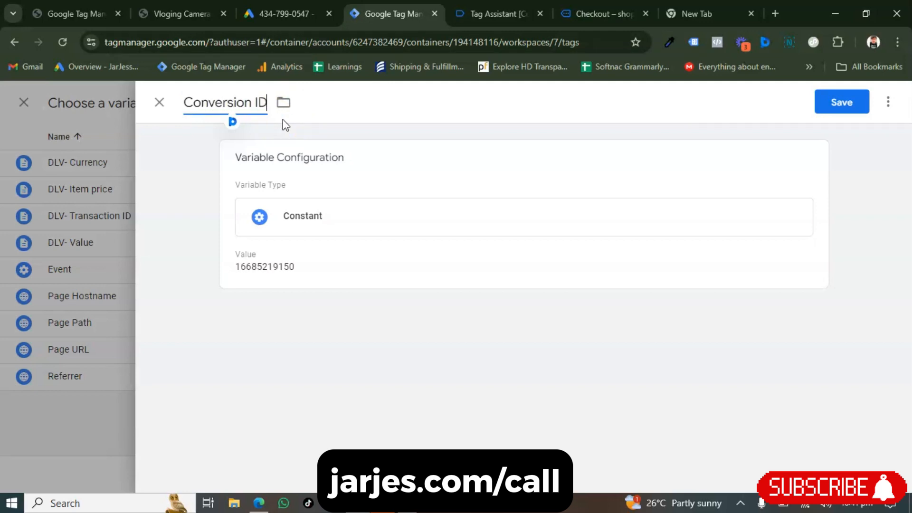
left_click(841, 113)
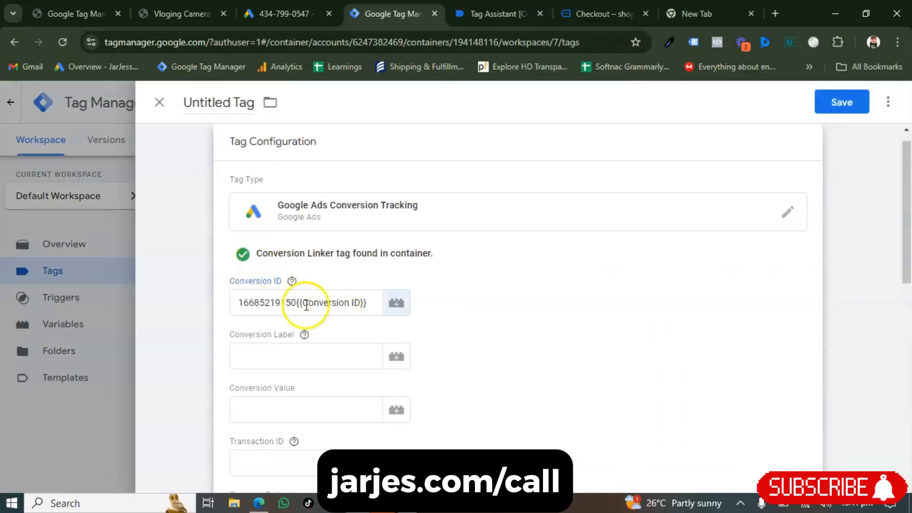
- Clear the tag's Conversion ID field and fill it with only the Conversion ID variable
triple_click(297, 301)
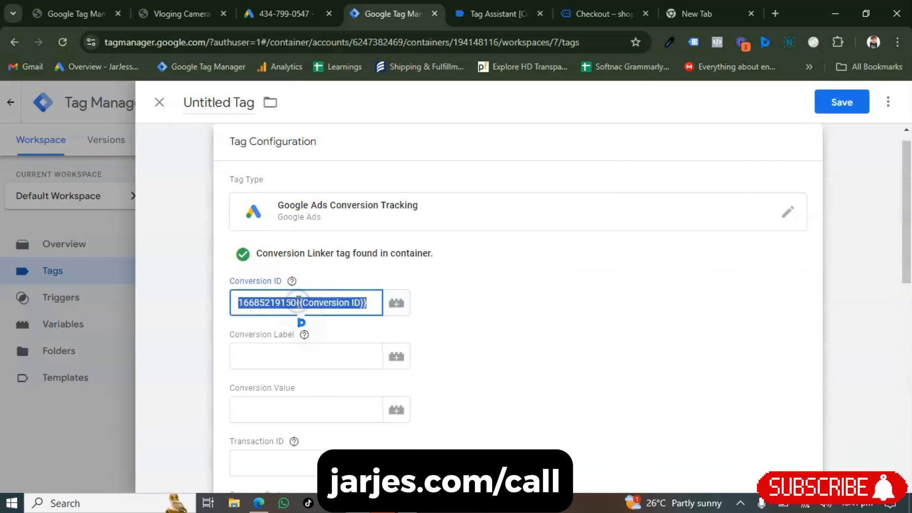
key("BackSpace")
left_click(399, 302)
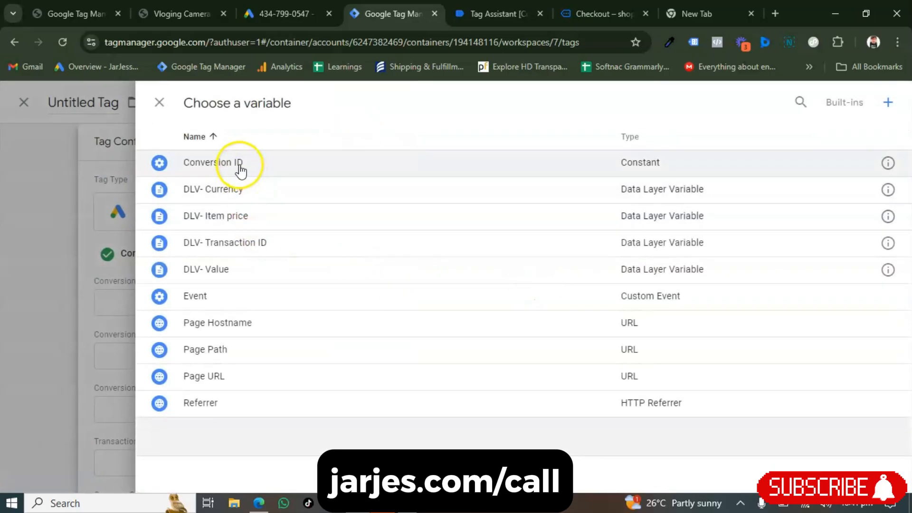
left_click(238, 163)
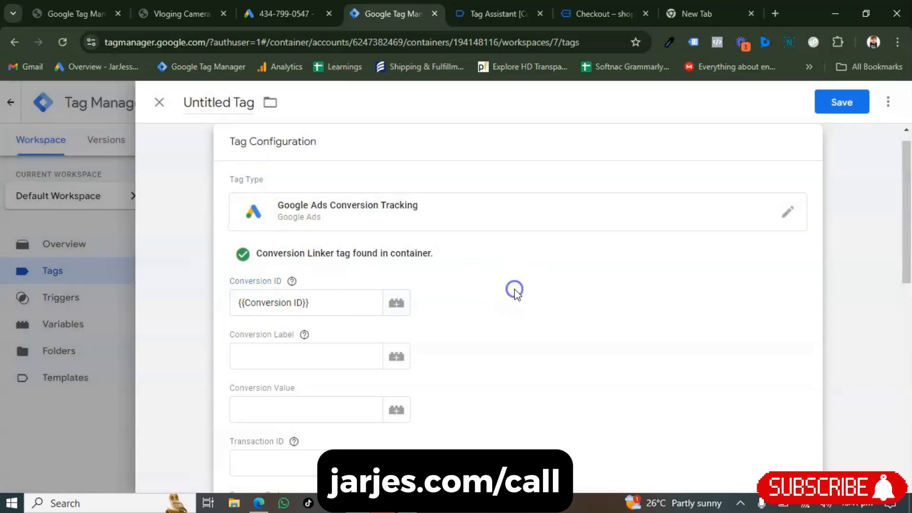
- Copy the Website Purchase GTM conversion label from Google Ads and paste it into the Tag Manager tag's Conversion Label field
scroll(456, 333, "down", 1)
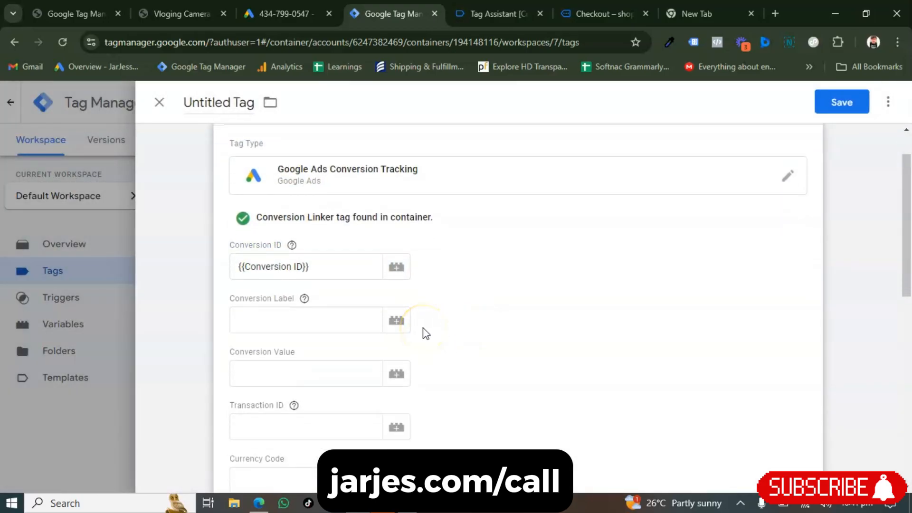
left_click(601, 13)
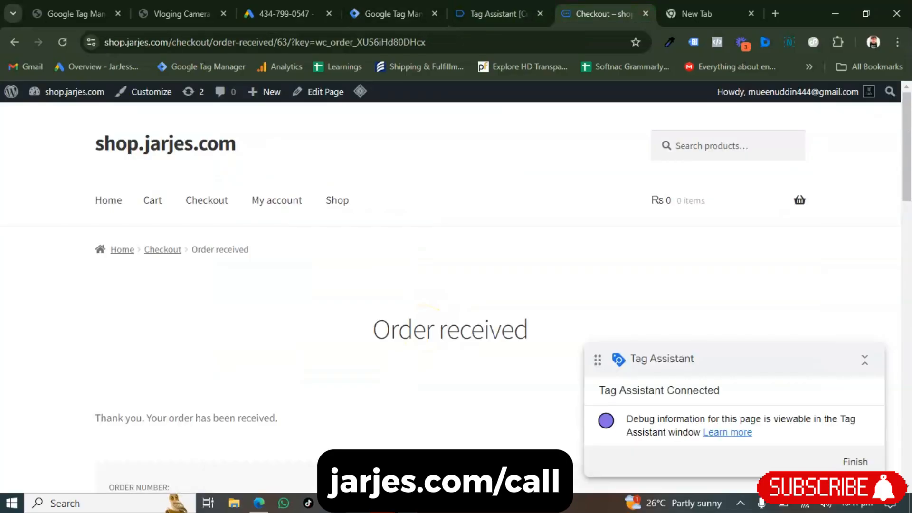
left_click(285, 14)
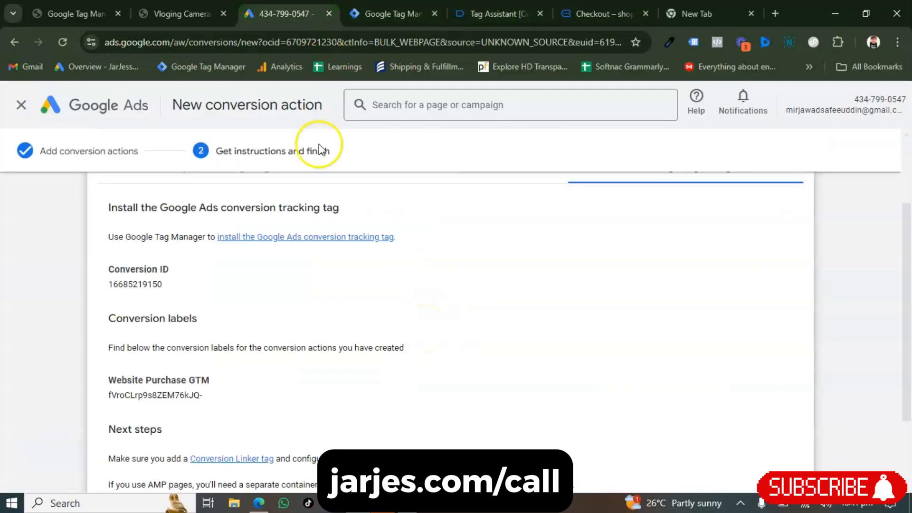
triple_click(155, 397)
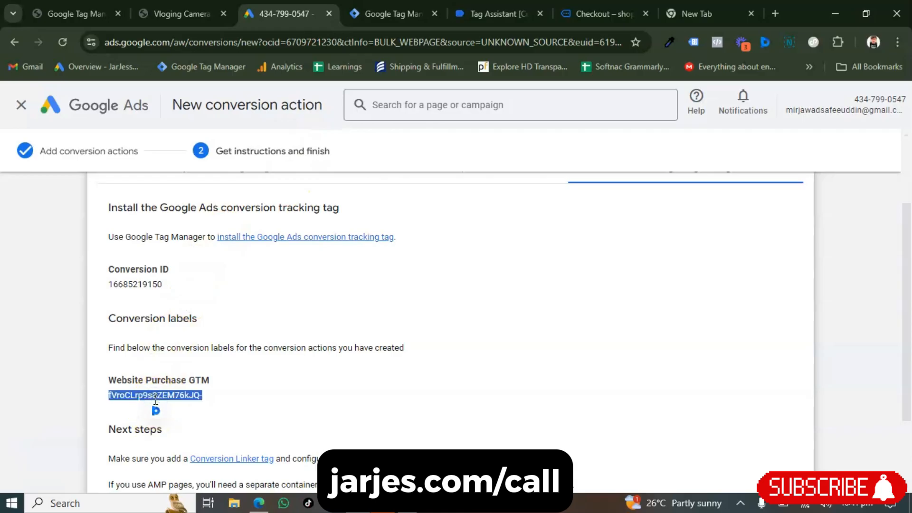
left_click(394, 14)
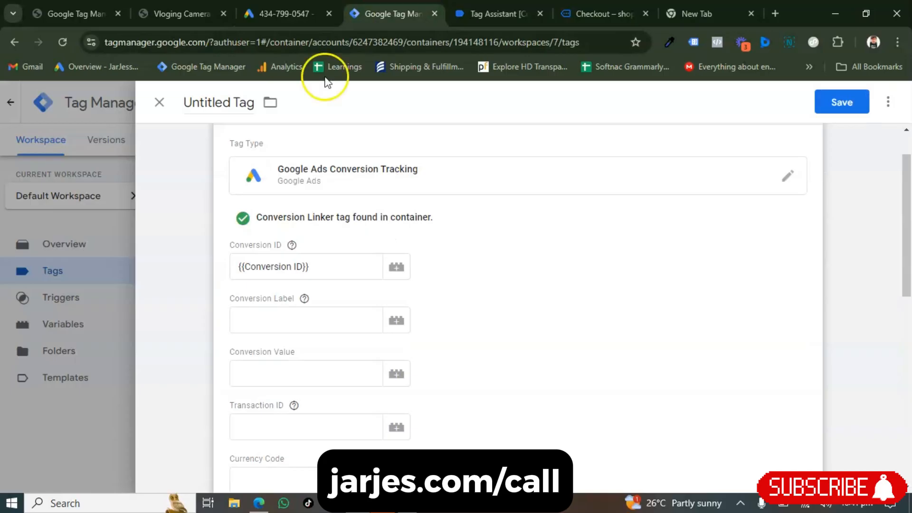
left_click(277, 331)
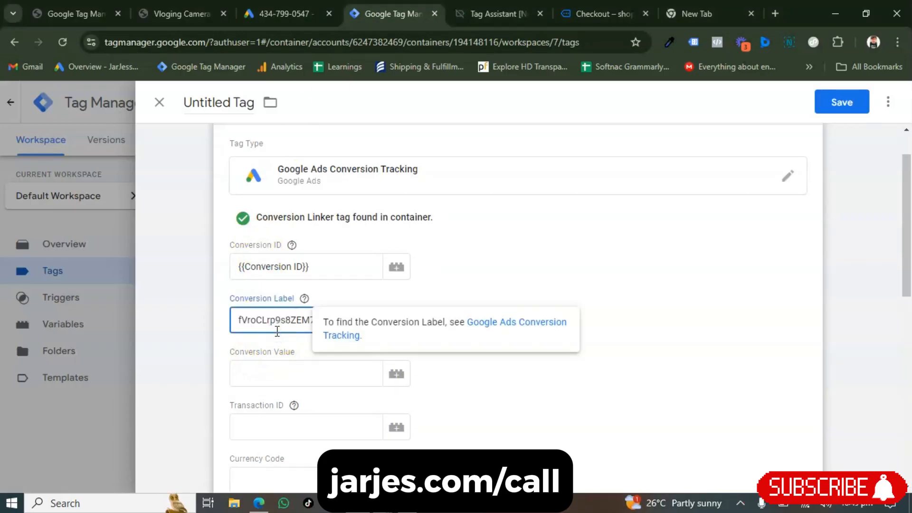
left_click(536, 290)
- Assign the variables DLV- Value to Conversion Value, DLV- Transaction ID to Transaction ID and DLV- Currency to Currency Code
scroll(427, 304, "down", 2)
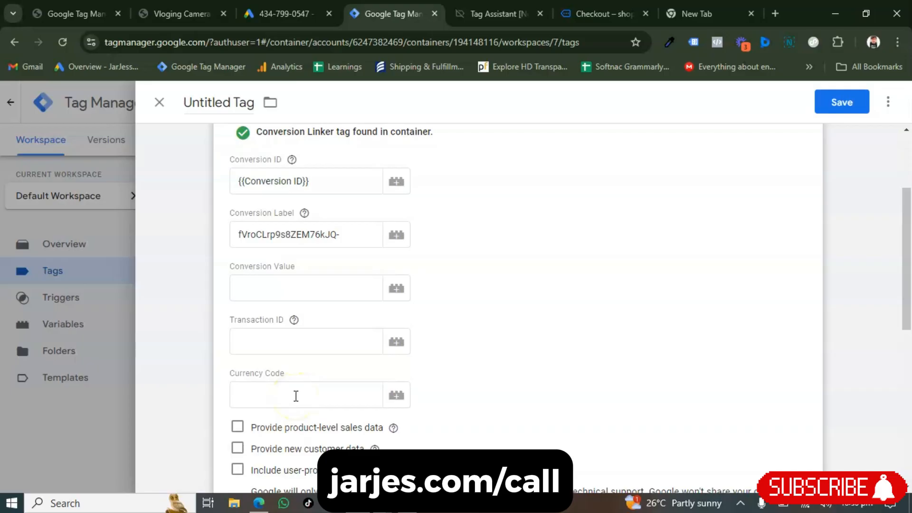
left_click(402, 289)
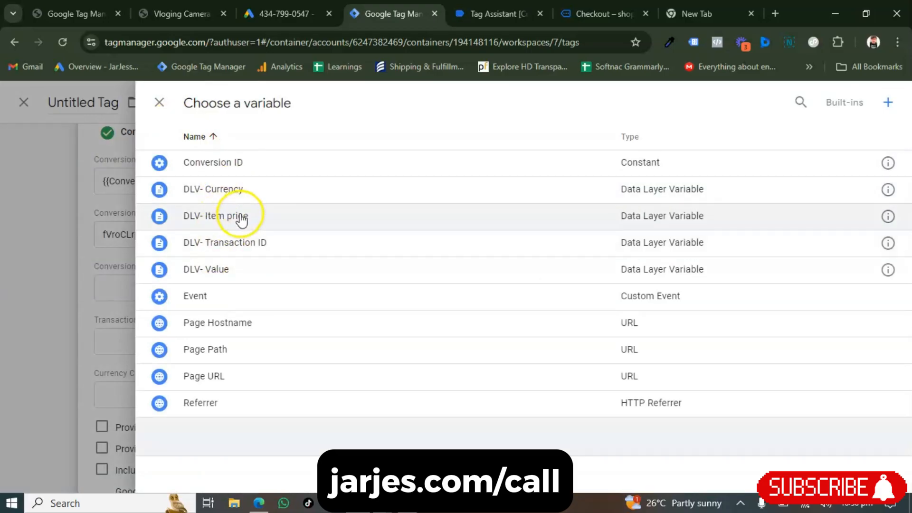
left_click(212, 271)
left_click(396, 345)
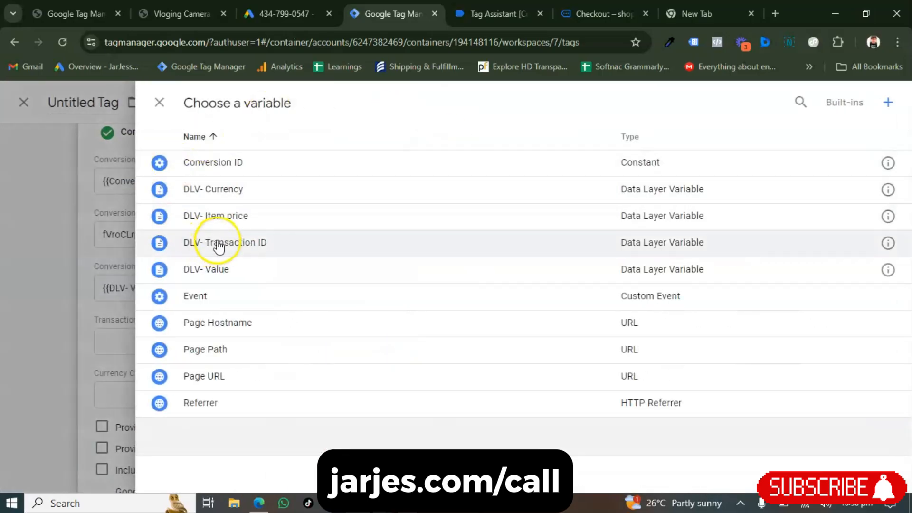
left_click(218, 246)
left_click(399, 397)
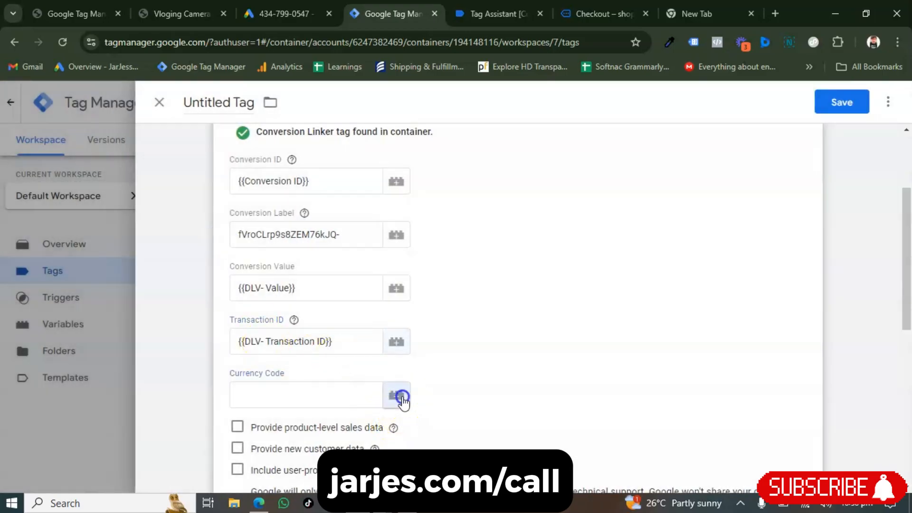
left_click(250, 189)
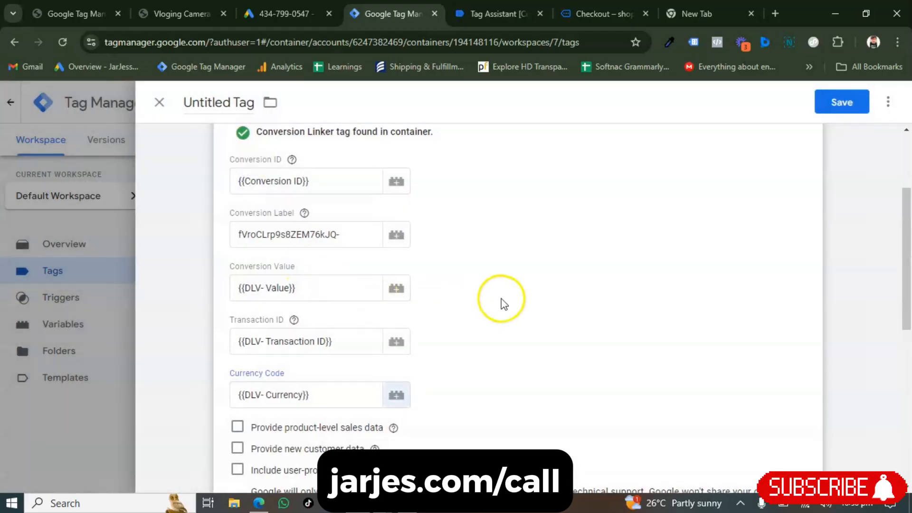
- Add the Purchase Event custom event as the tag's firing trigger and review the tag configuration
scroll(460, 346, "down", 6)
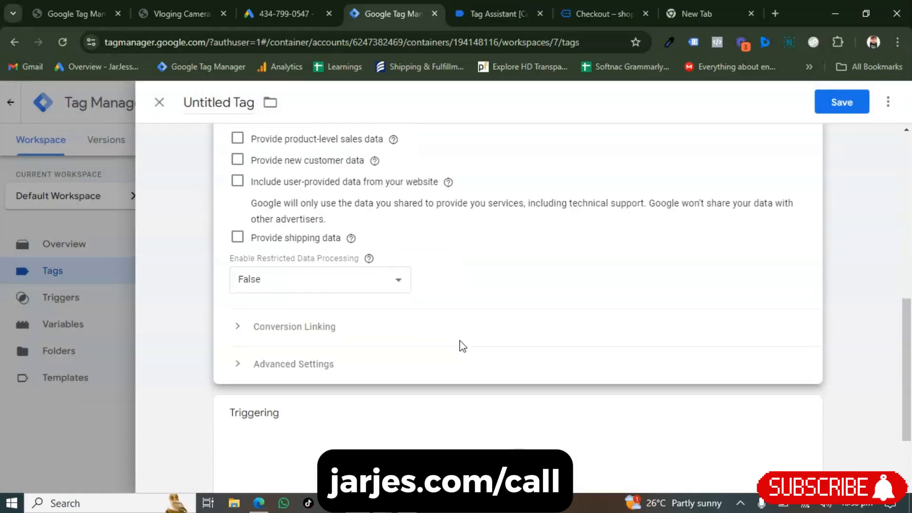
scroll(402, 348, "down", 2)
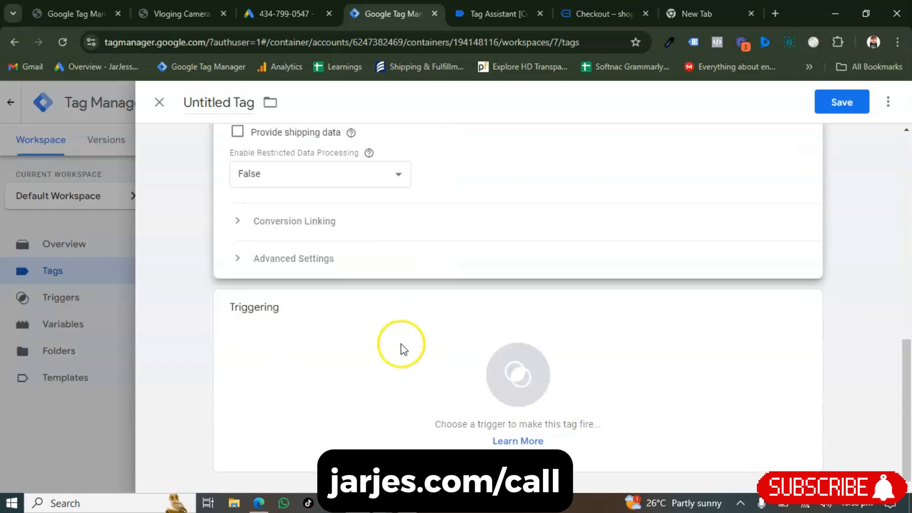
left_click(326, 377)
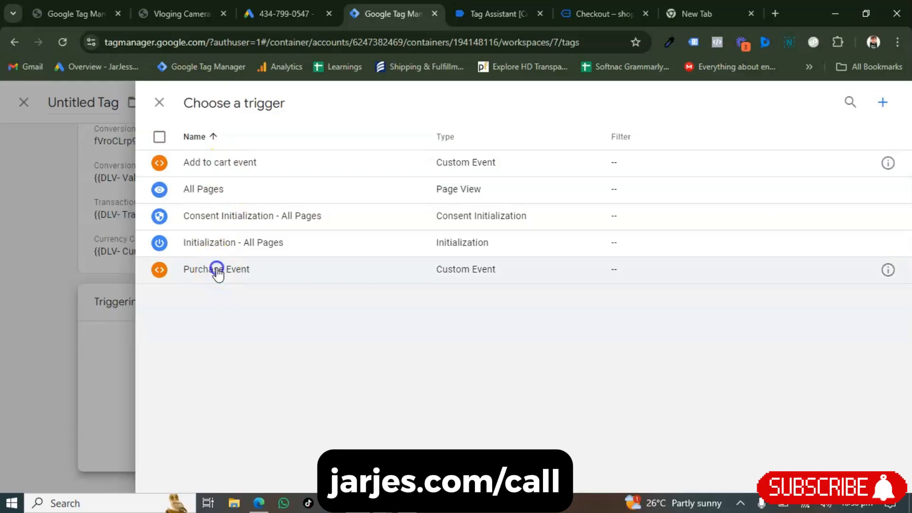
left_click(217, 269)
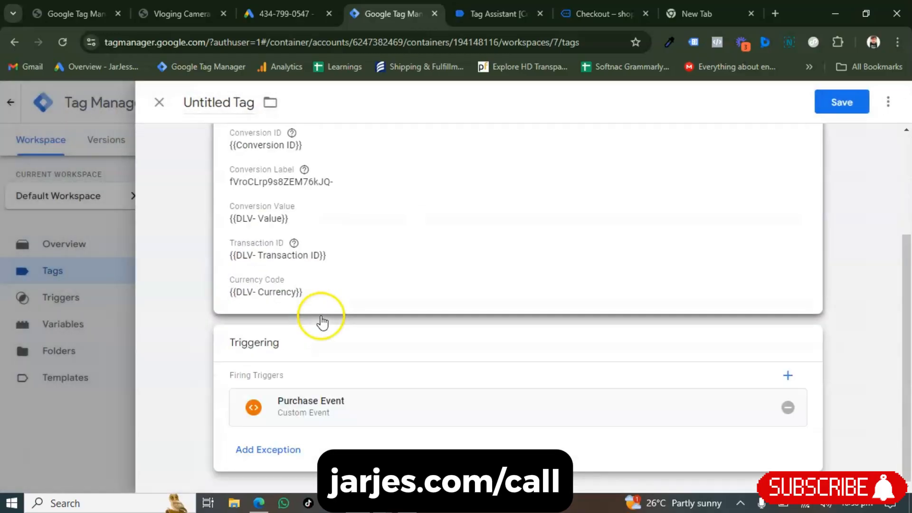
scroll(305, 407, "up", 3)
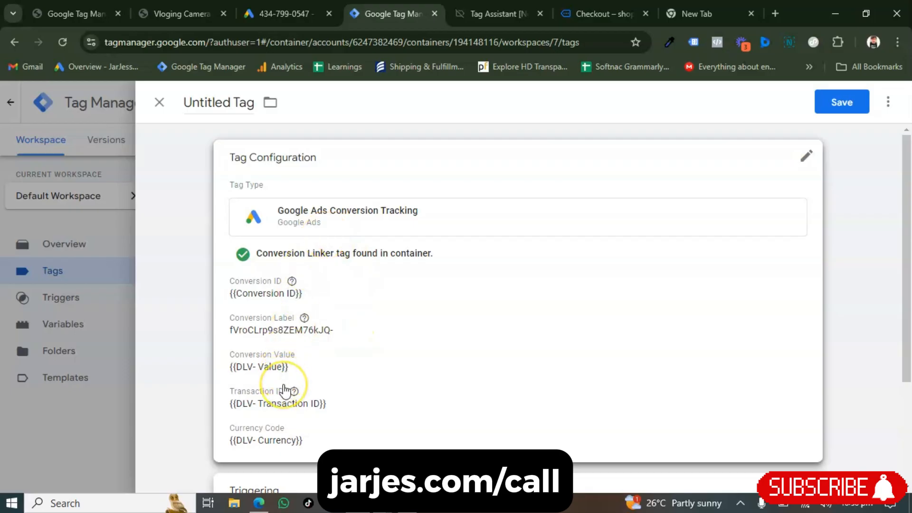
- Name the new conversion tracking tag Google Ads Purchase and save it
left_click(230, 101)
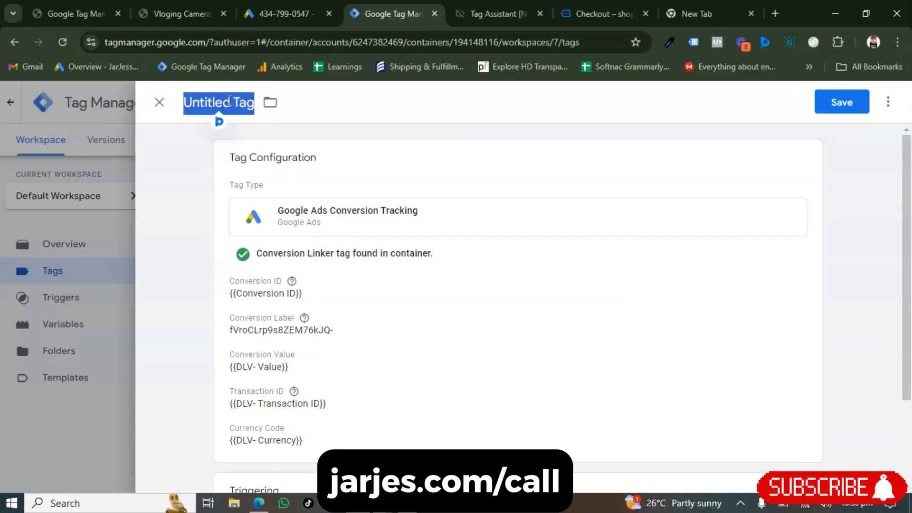
type("Google Ads Purchase")
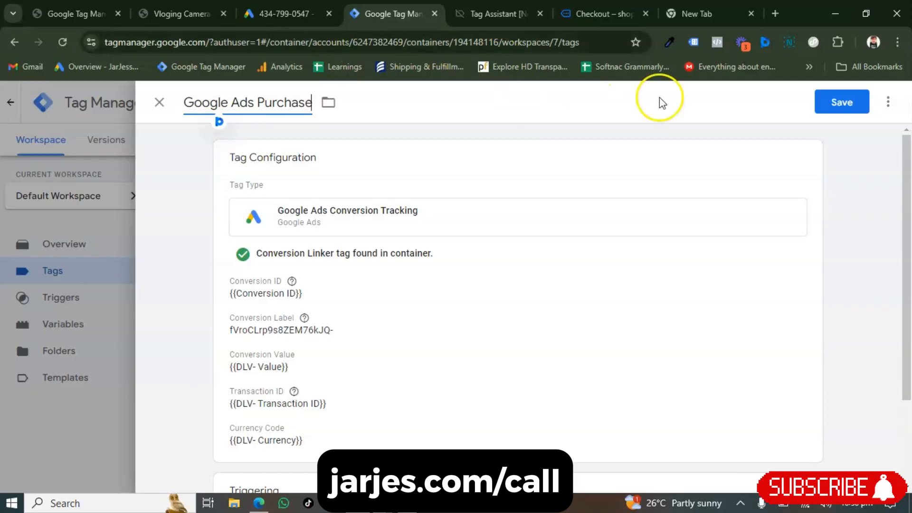
left_click(842, 103)
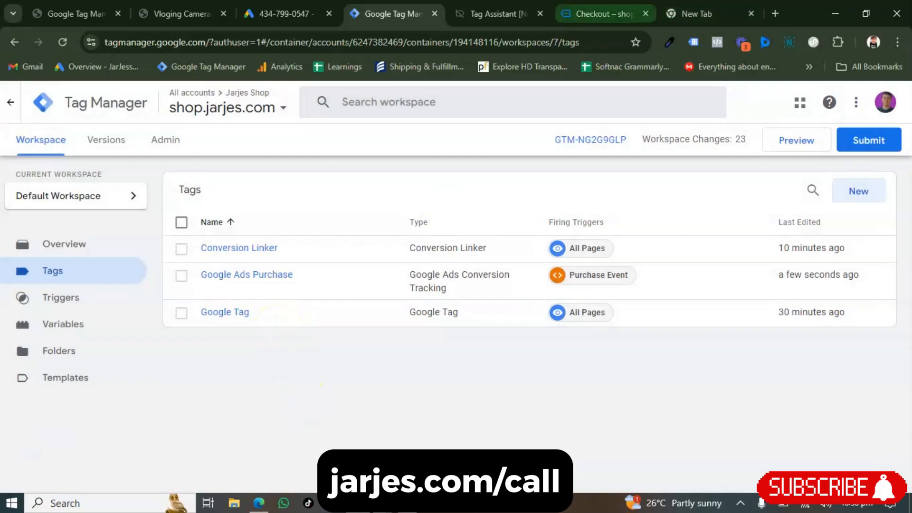
- Switch to Google Ads, finish the Website Purchase GTM setup and start a new conversion action of the Website type
left_click(280, 14)
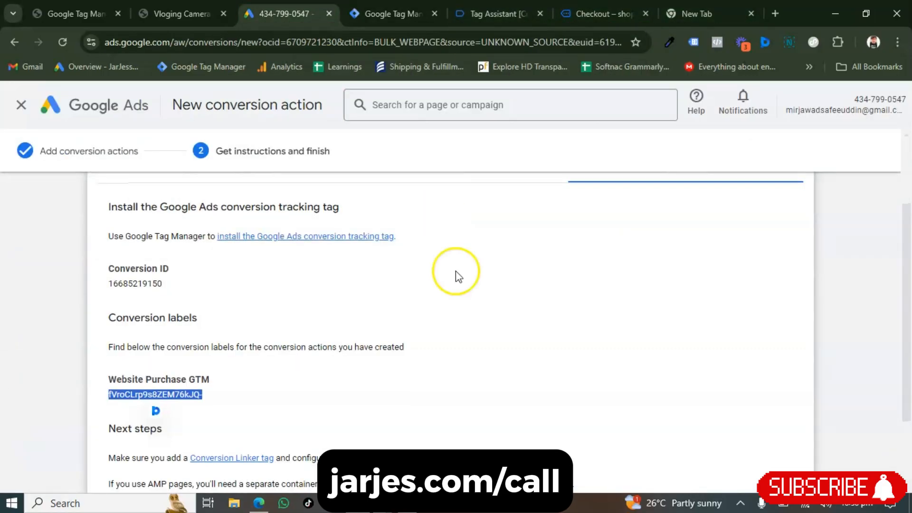
scroll(455, 270, "down", 3)
left_click(113, 455)
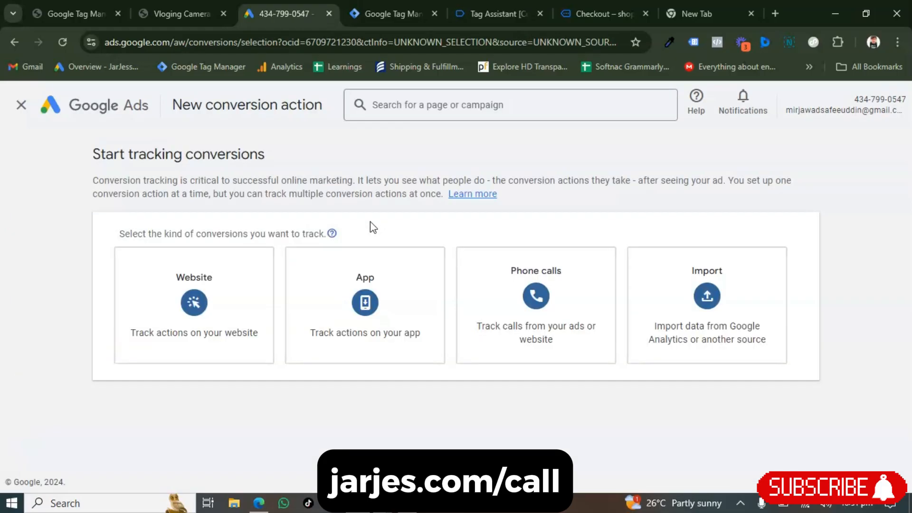
left_click(185, 327)
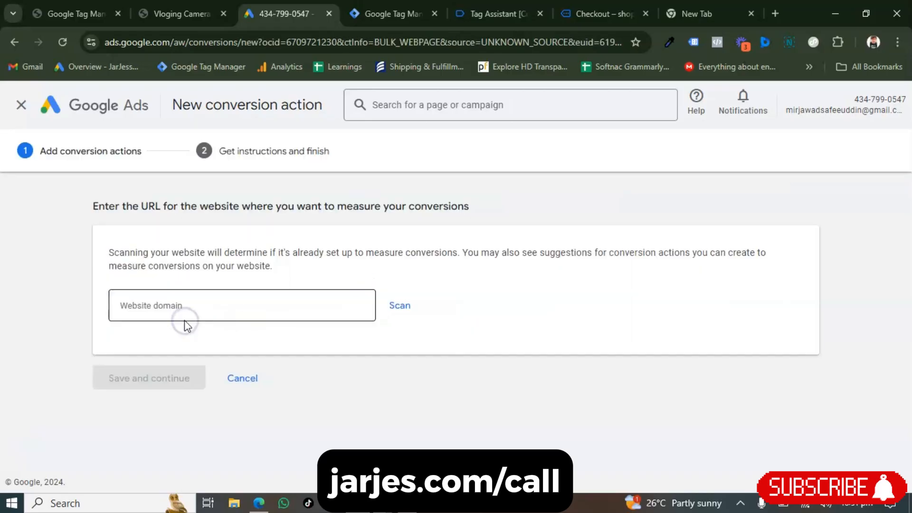
left_click(227, 304)
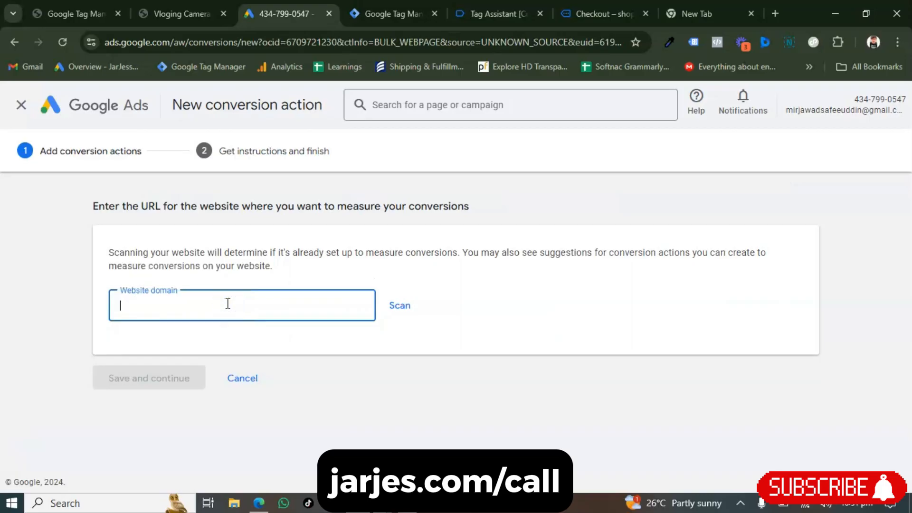
left_click(162, 15)
left_click(153, 42)
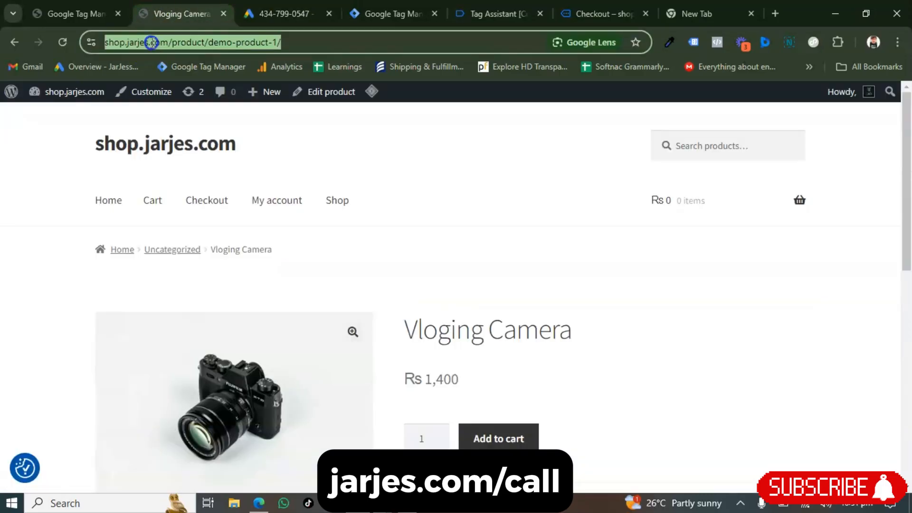
left_click(172, 42)
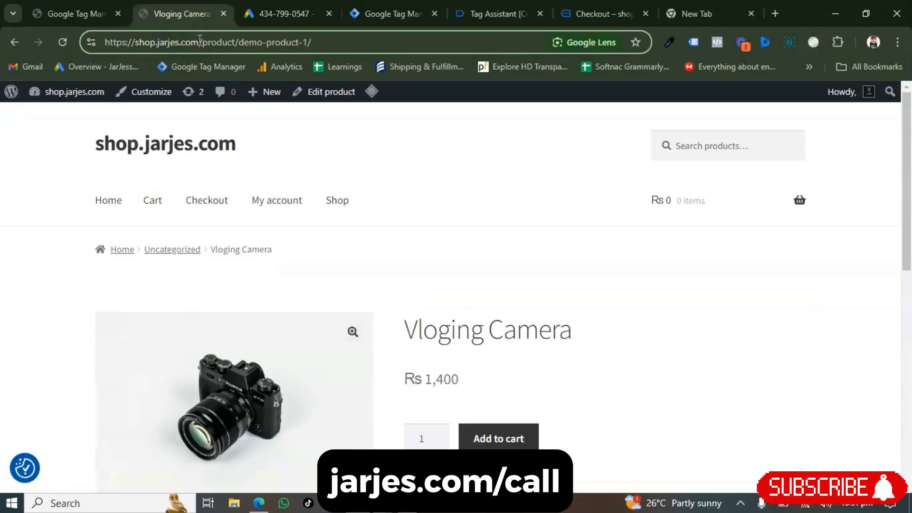
left_click_drag(199, 41, 92, 32)
key("ctrl+c")
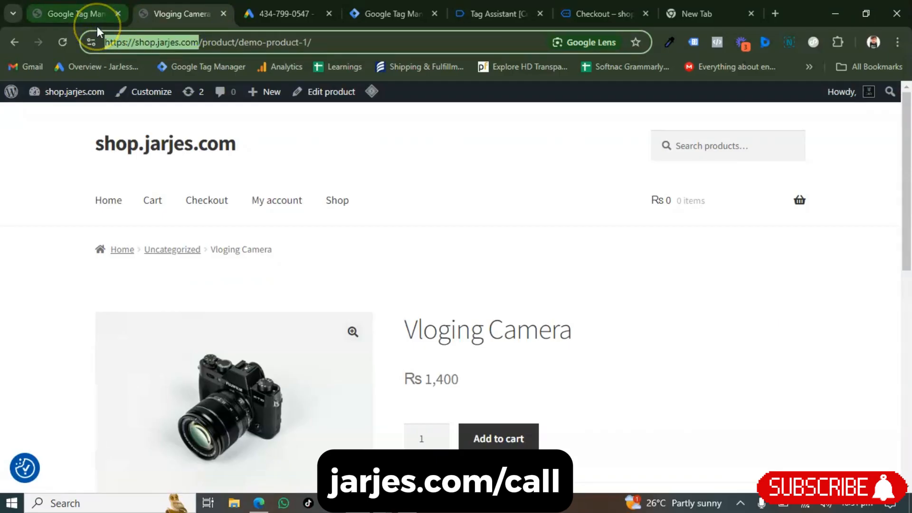
left_click(285, 13)
key("ctrl+v")
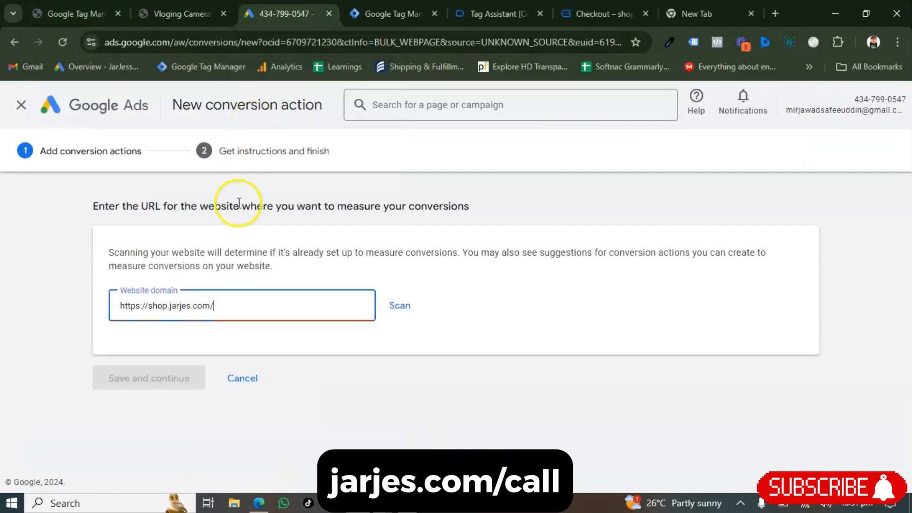
left_click(412, 305)
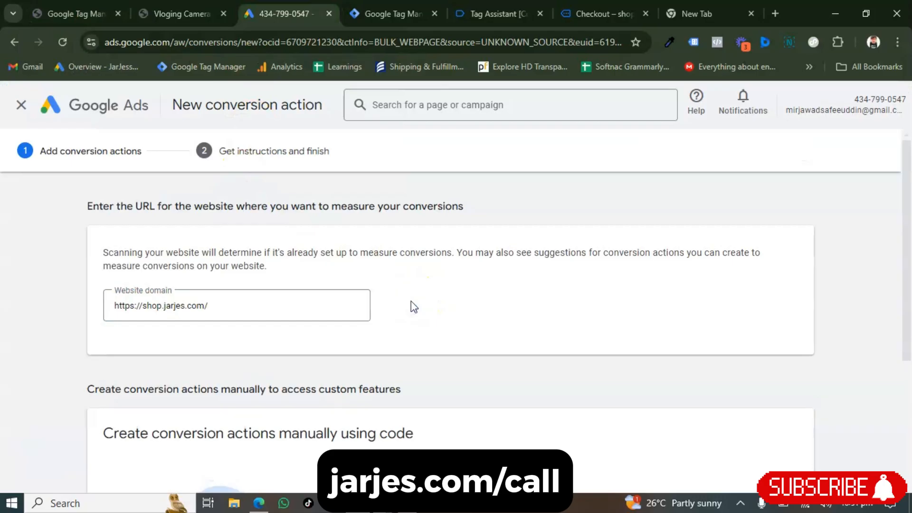
- Add a conversion action manually and choose Add to cart as its goal category
scroll(411, 301, "down", 4)
left_click(220, 401)
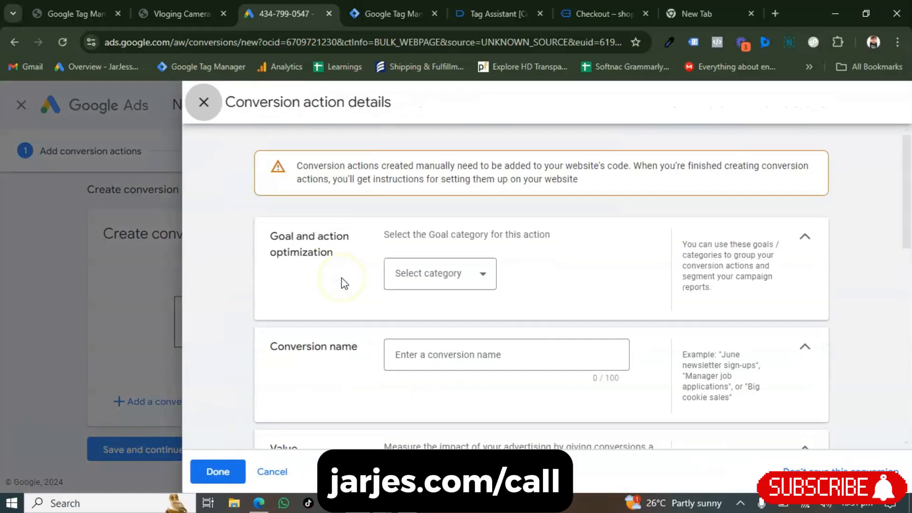
left_click(409, 274)
left_click(416, 306)
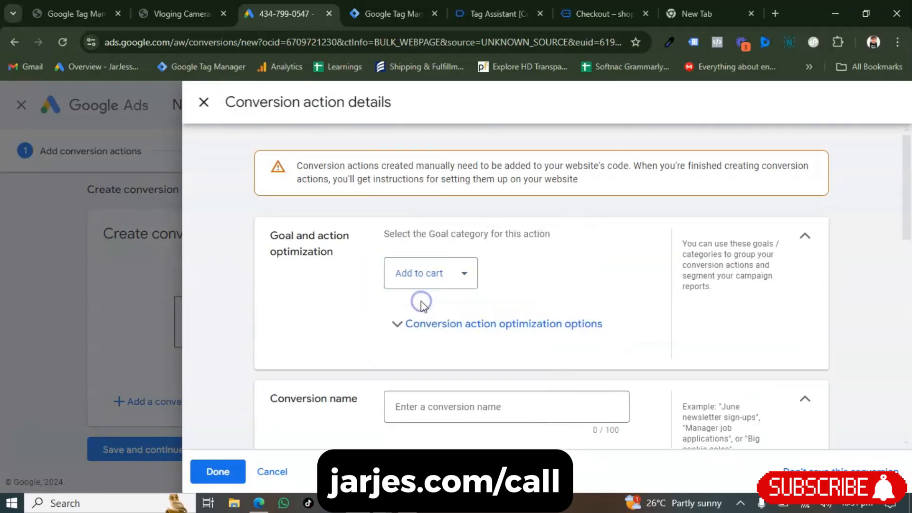
- Exclude Add to cart from the account default goals and review the primary and secondary action options
left_click(455, 317)
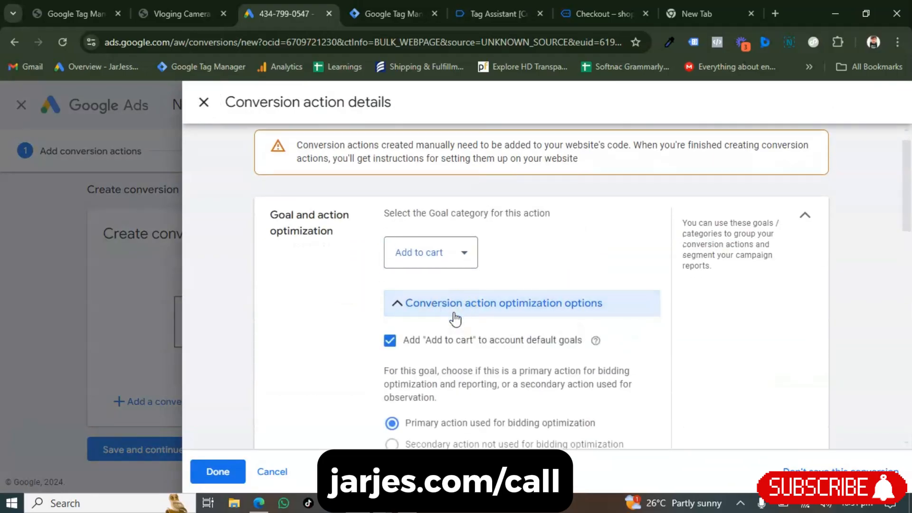
scroll(455, 319, "down", 1)
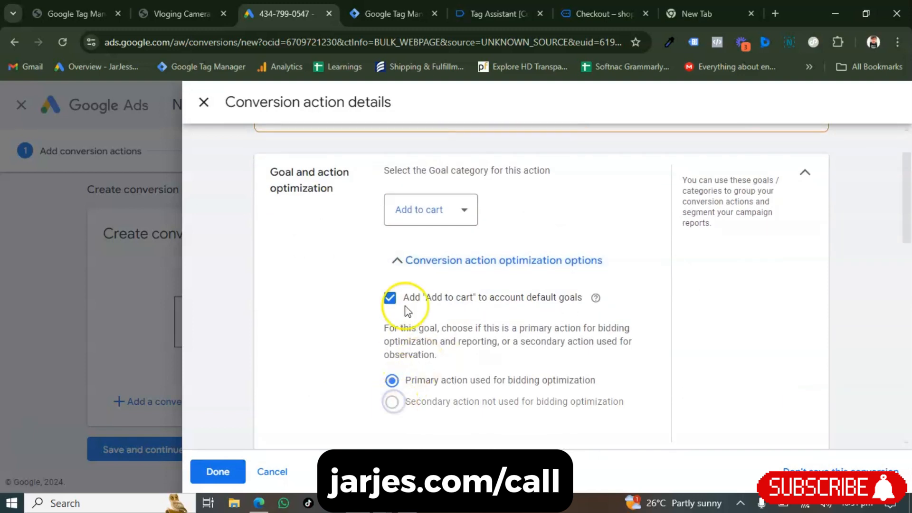
left_click(390, 297)
scroll(411, 323, "down", 2)
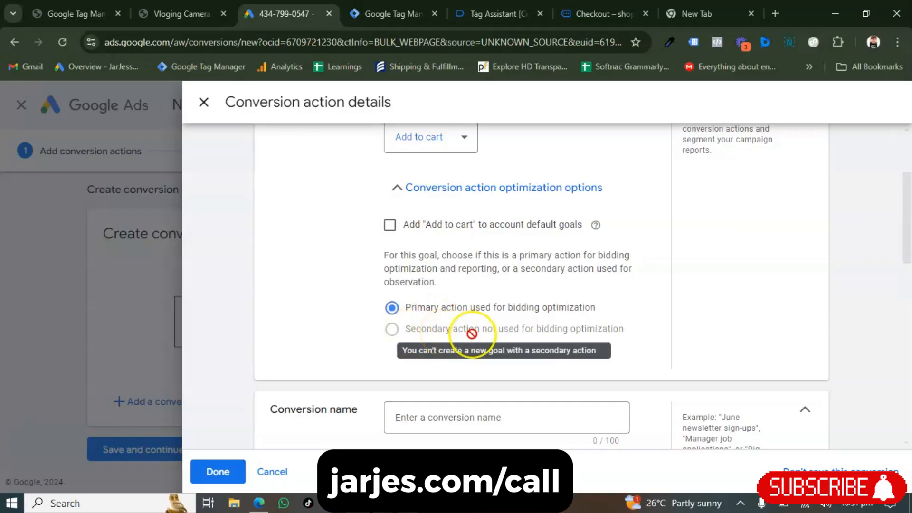
scroll(478, 304, "up", 2)
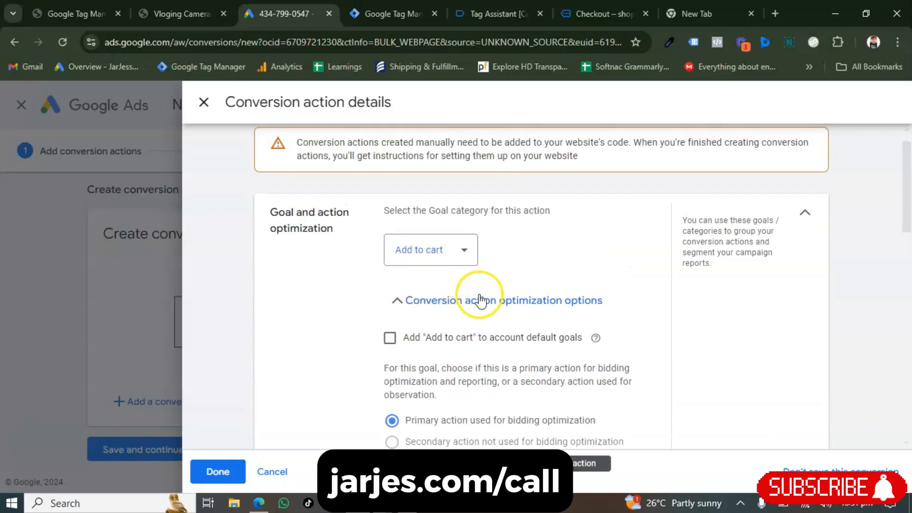
scroll(464, 366, "down", 1)
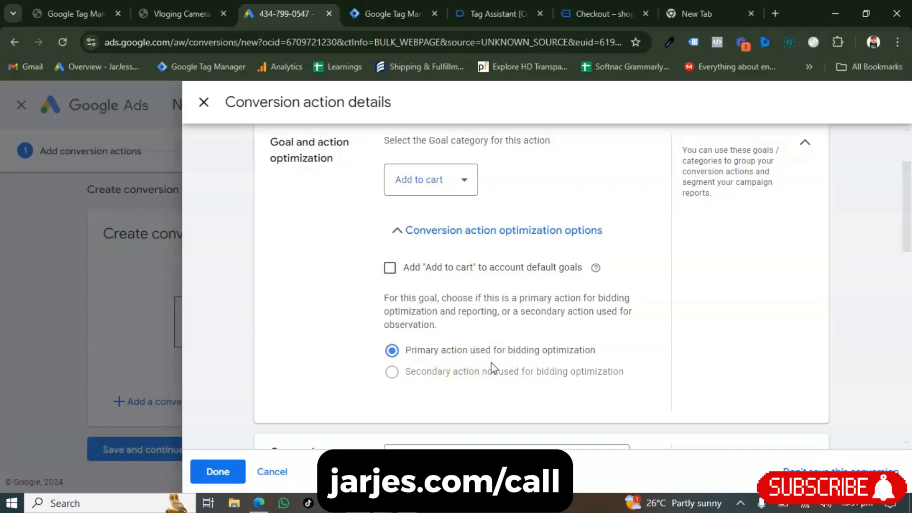
- Name the conversion Add To Cart and review its value and count settings
scroll(474, 411, "down", 3)
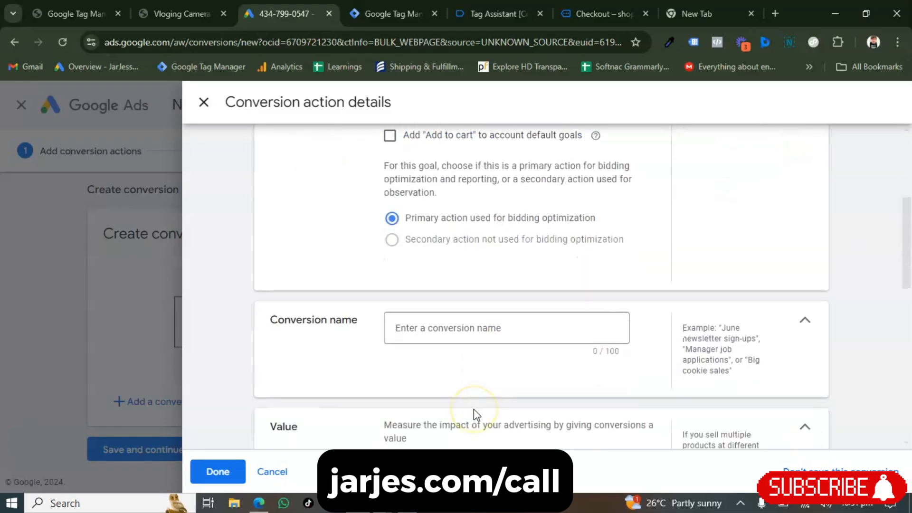
scroll(474, 414, "down", 3)
left_click(411, 195)
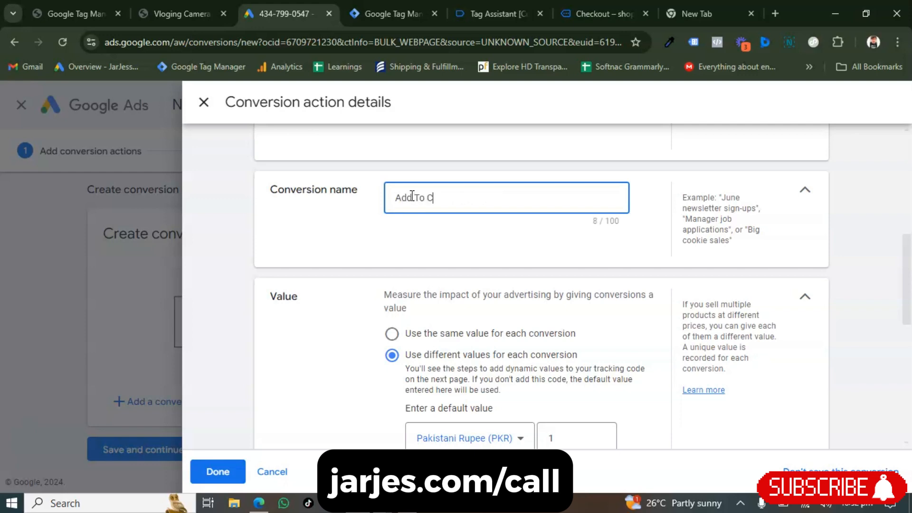
type("Add To Cart")
scroll(412, 196, "down", 2)
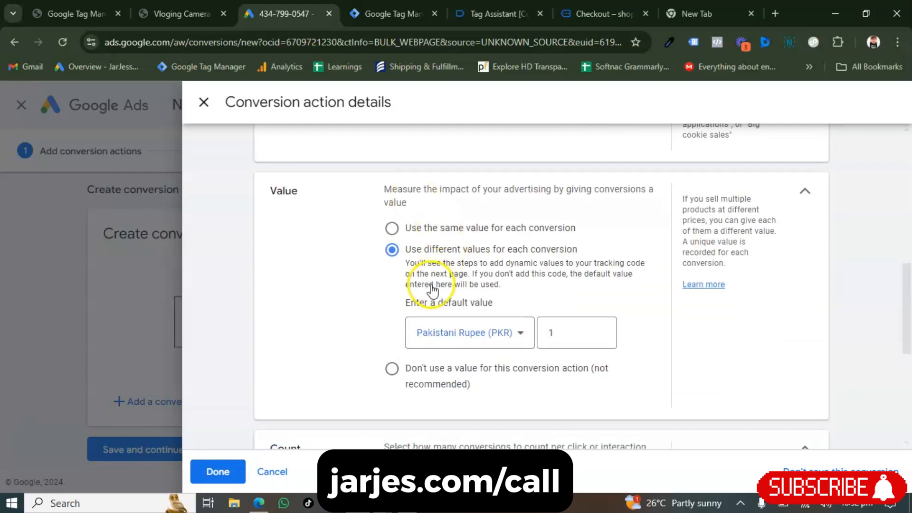
scroll(458, 285, "down", 3)
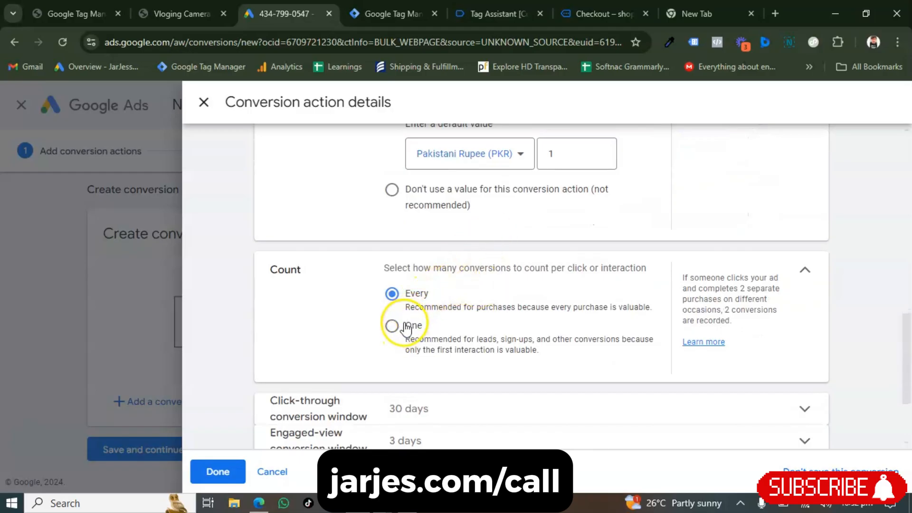
- Set the click-through conversion window to 90 days
scroll(444, 313, "down", 2)
left_click(438, 302)
left_click(443, 363)
left_click(420, 157)
- Set the engaged-view conversion window to 30 days
scroll(420, 295, "down", 1)
left_click(419, 368)
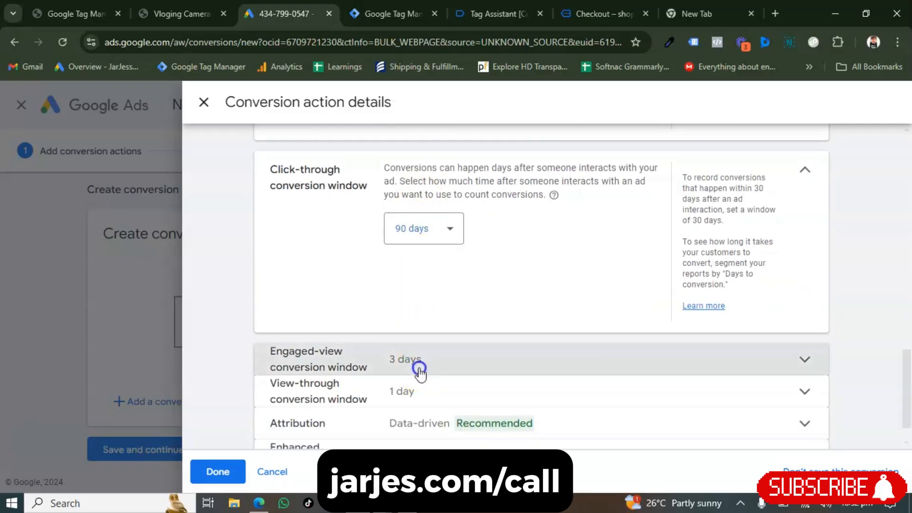
left_click(418, 398)
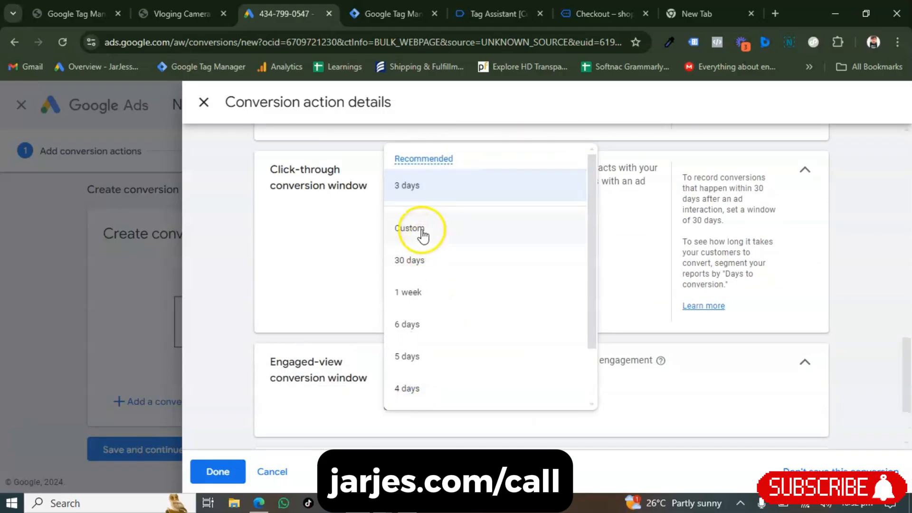
left_click(407, 291)
left_click(420, 407)
left_click(425, 254)
- Set the view-through conversion window to 30 days and confirm the conversion action details
scroll(424, 252, "down", 2)
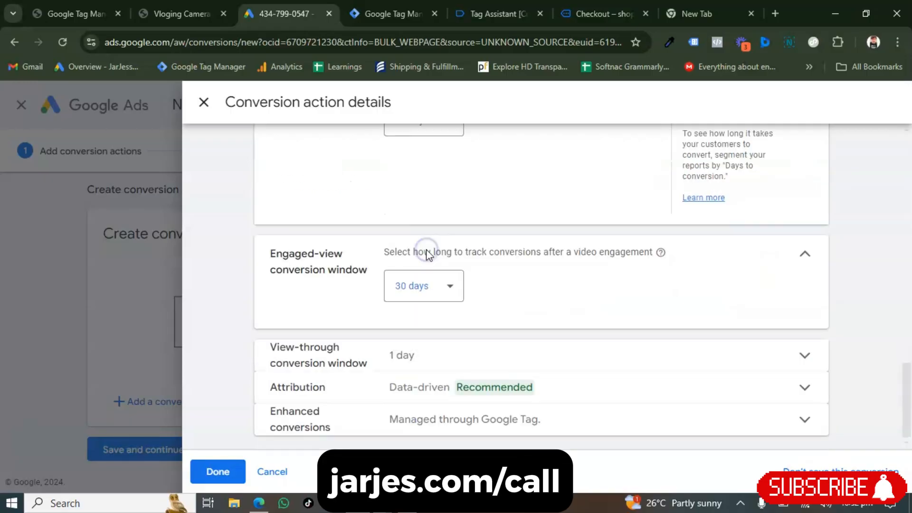
left_click(432, 362)
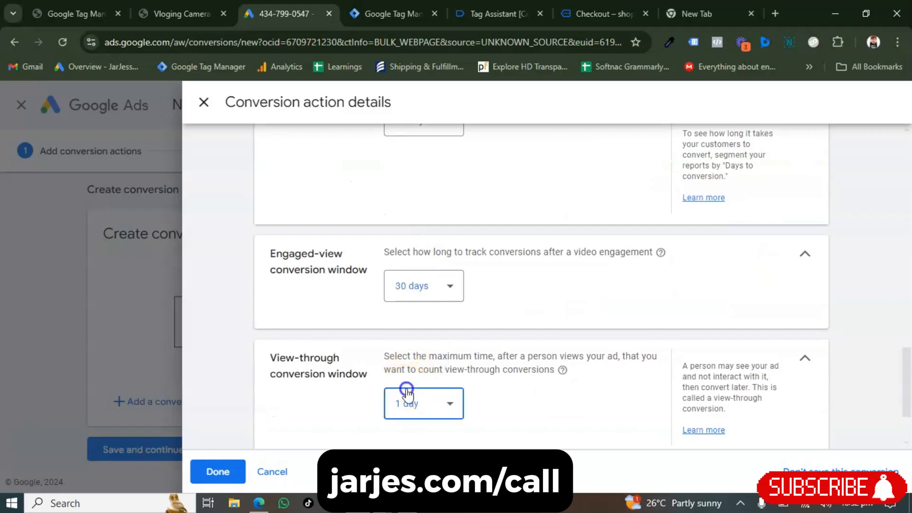
left_click(406, 390)
left_click(412, 213)
scroll(437, 327, "down", 2)
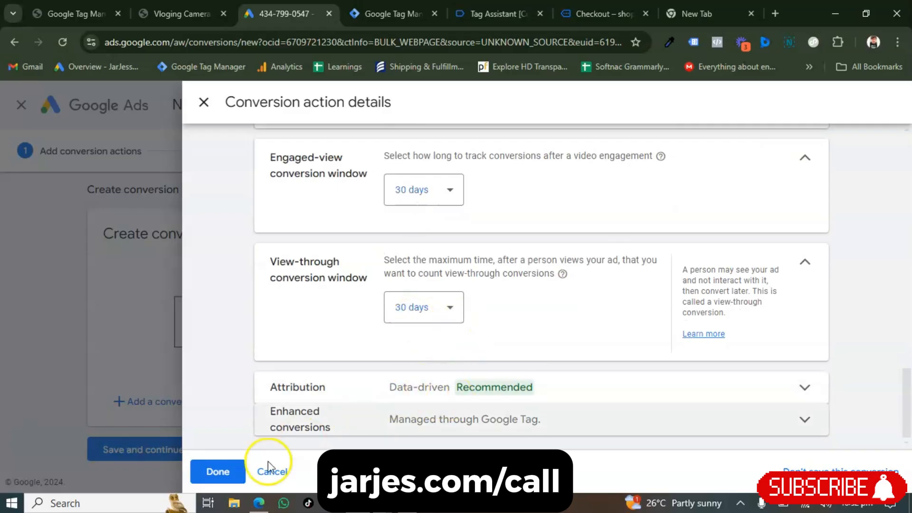
left_click(218, 473)
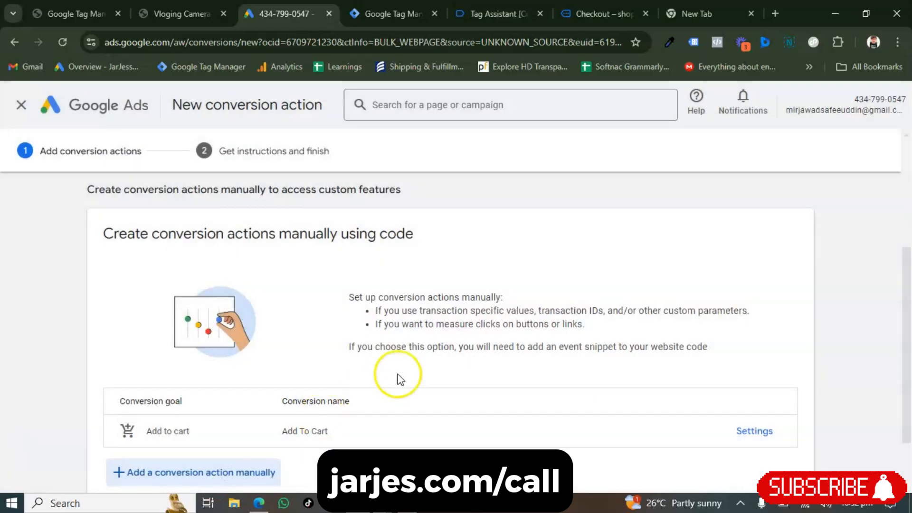
- Save the Add To Cart conversion action and show its Google Tag Manager installation instructions
scroll(376, 385, "down", 2)
left_click(175, 450)
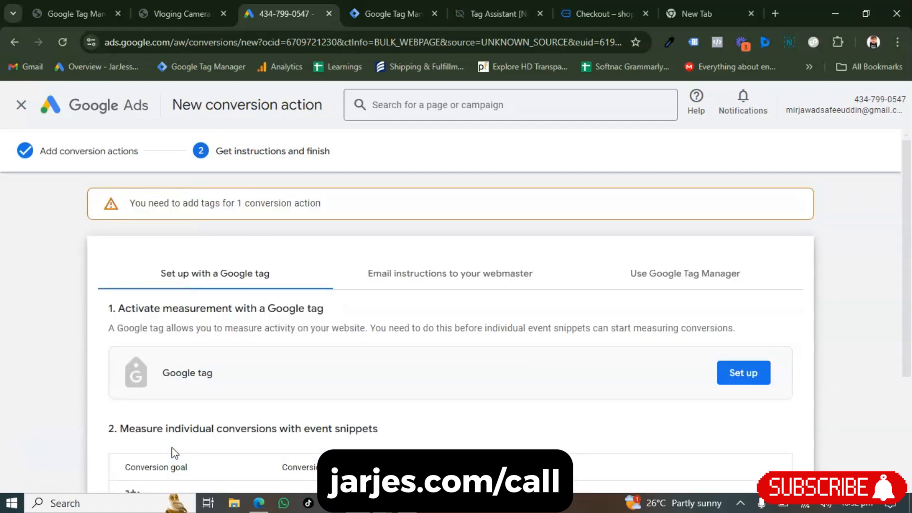
left_click(676, 284)
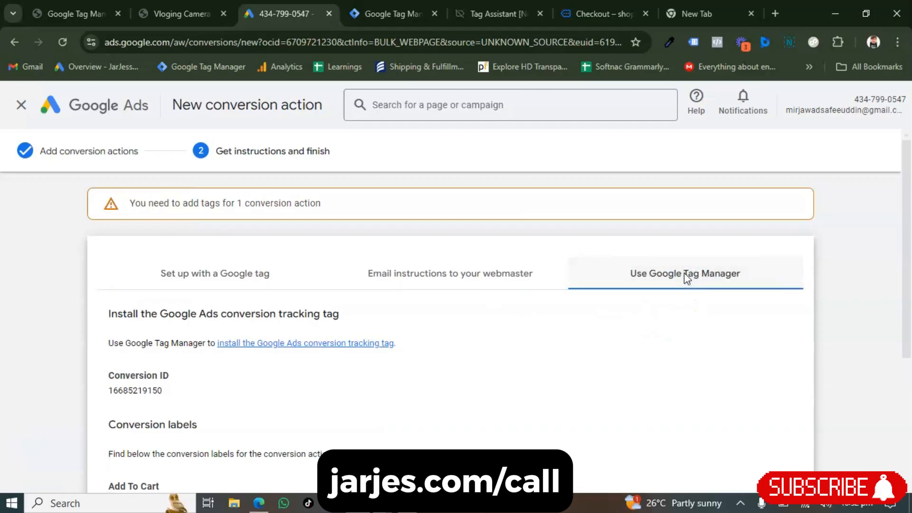
scroll(178, 325, "down", 2)
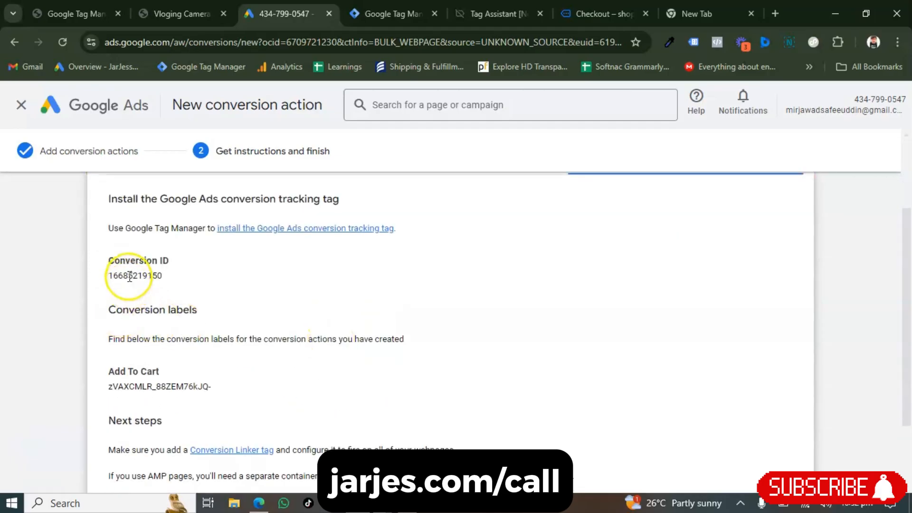
- Copy the Add To Cart conversion label from Google Ads and switch to Google Tag Manager
double_click(157, 384)
key("ctrl+c")
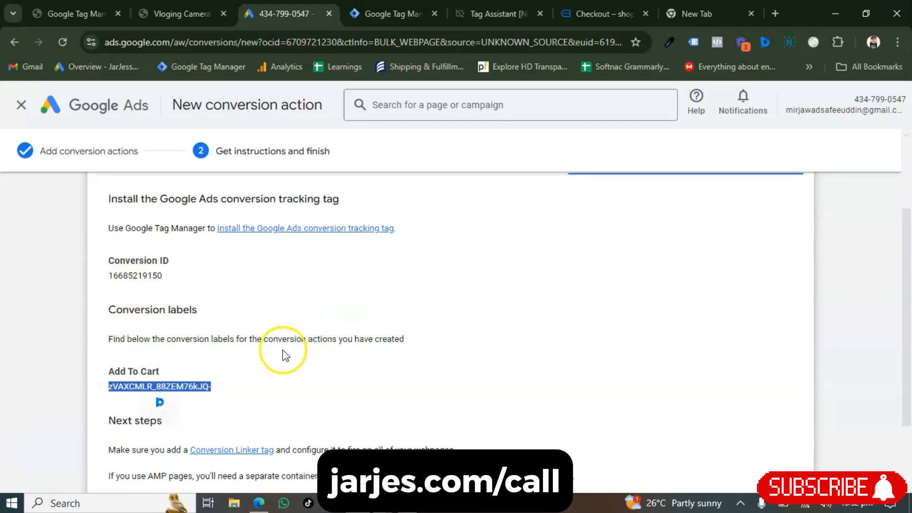
left_click(403, 13)
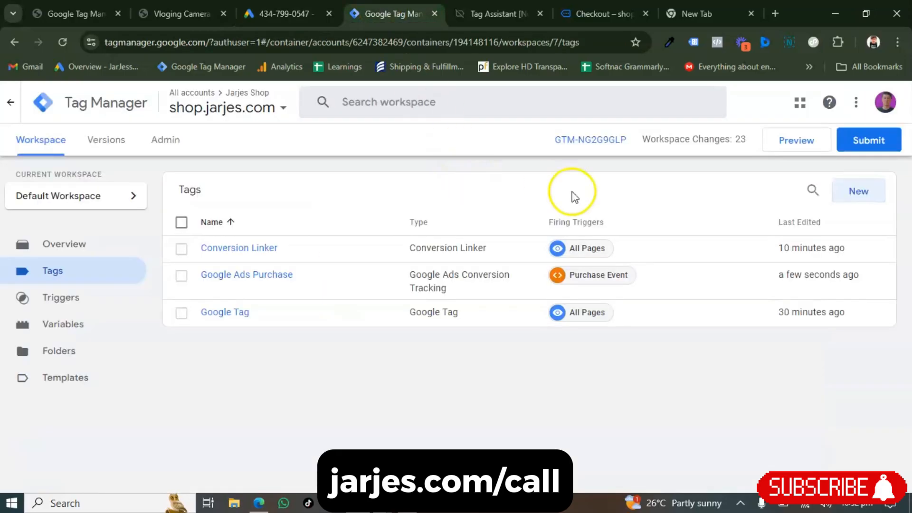
- Start a new tag with the Google Ads Conversion Tracking tag type
left_click(856, 188)
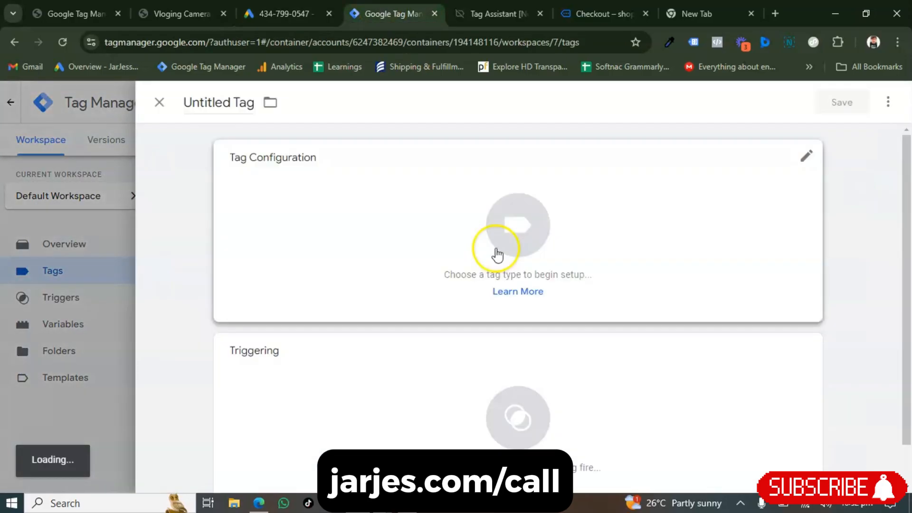
left_click(434, 226)
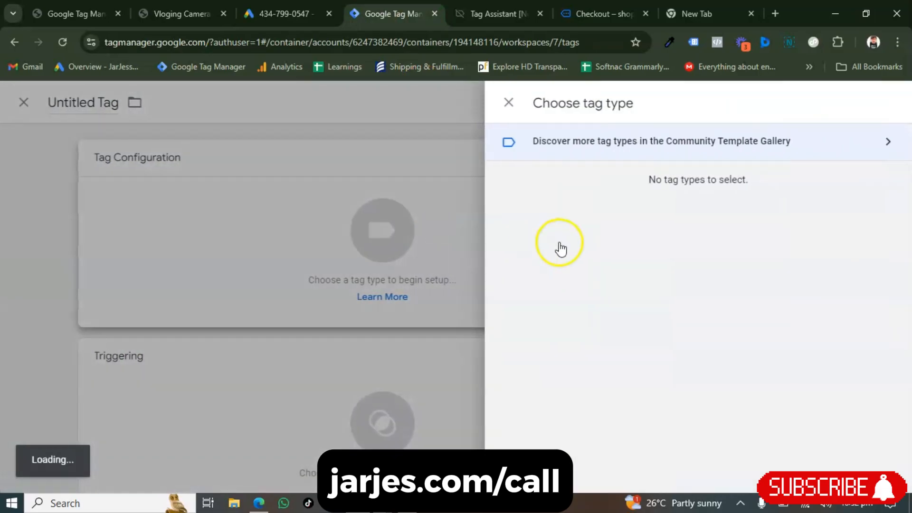
left_click(635, 251)
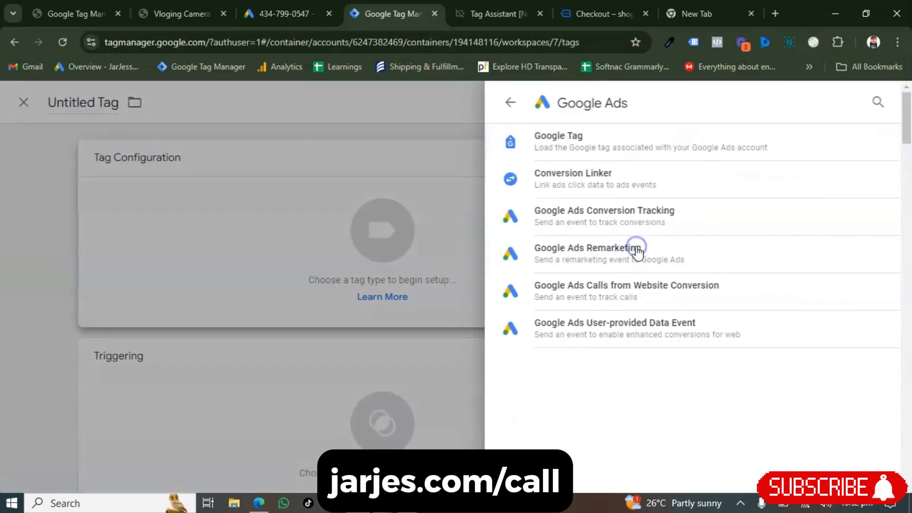
left_click(590, 234)
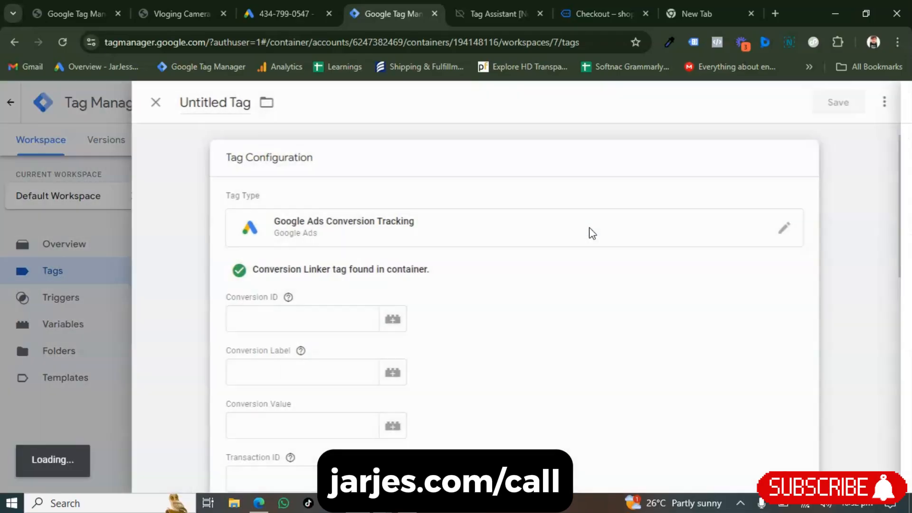
- Set the tag's Conversion ID to the Conversion ID variable and paste the copied Add To Cart label as its Conversion Label
left_click(404, 332)
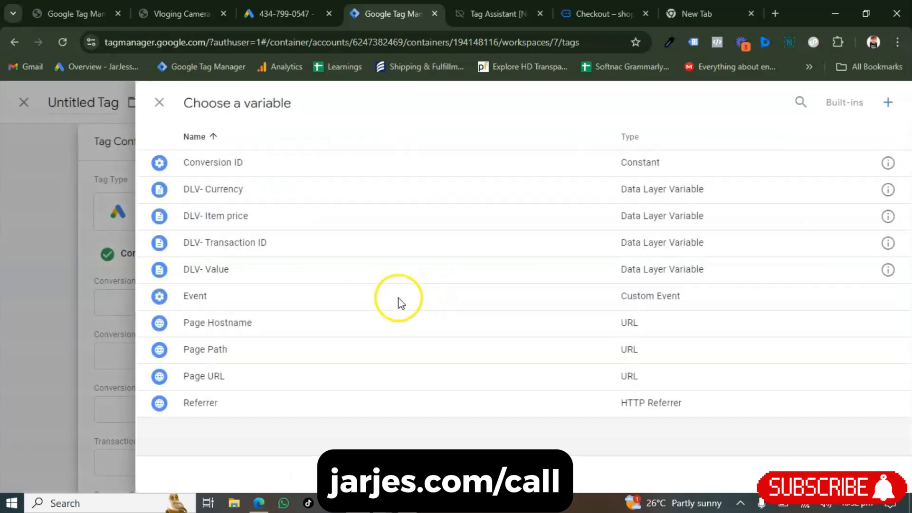
left_click(275, 160)
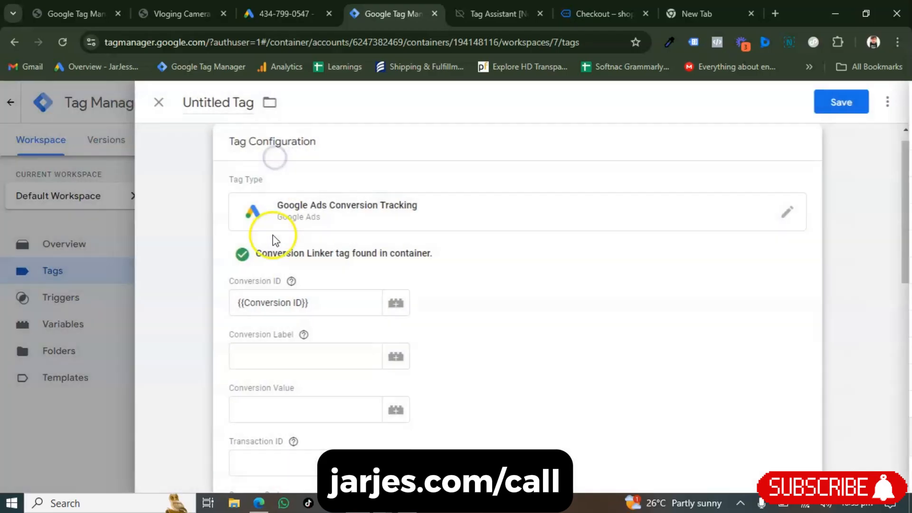
left_click(278, 346)
key("ctrl+v")
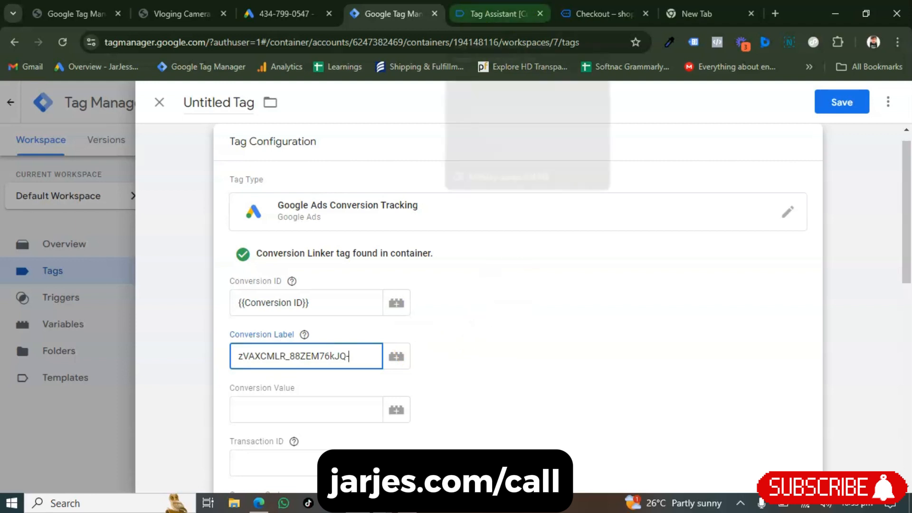
- Switch to Google Ads and finish the Add To Cart conversion action setup
left_click(280, 13)
scroll(352, 261, "down", 2)
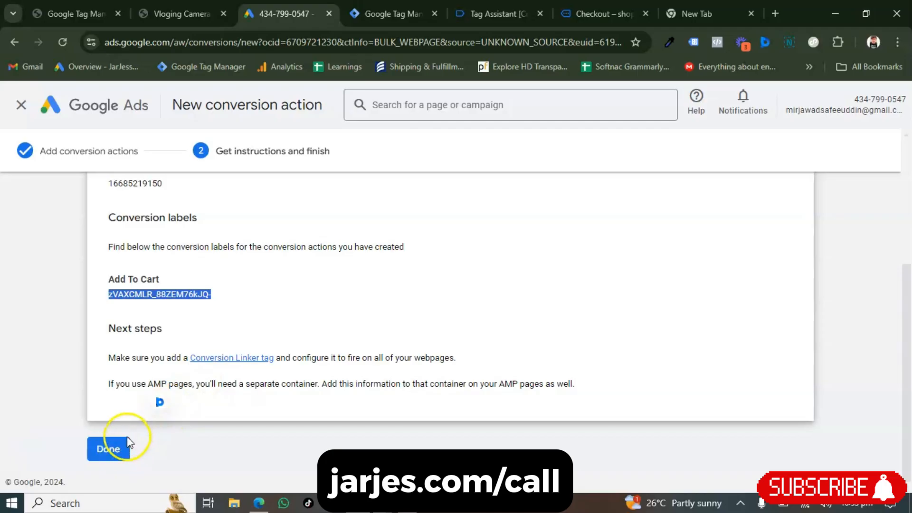
left_click(119, 449)
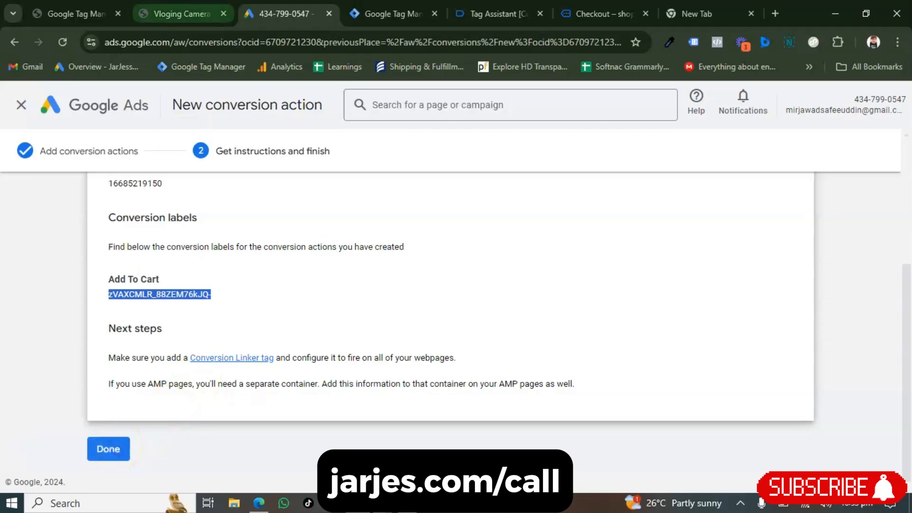
- Back in Google Tag Manager, set the tag's Conversion Value to {{DLV- Item price}} and its Currency Code to {{DLV- Currency}}
left_click(393, 13)
scroll(413, 190, "down", 1)
scroll(393, 236, "down", 1)
left_click(273, 302)
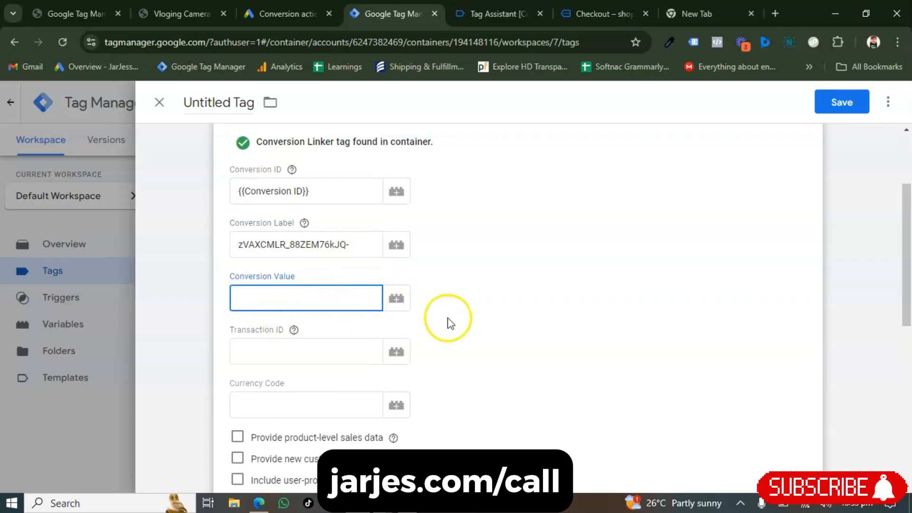
left_click(396, 298)
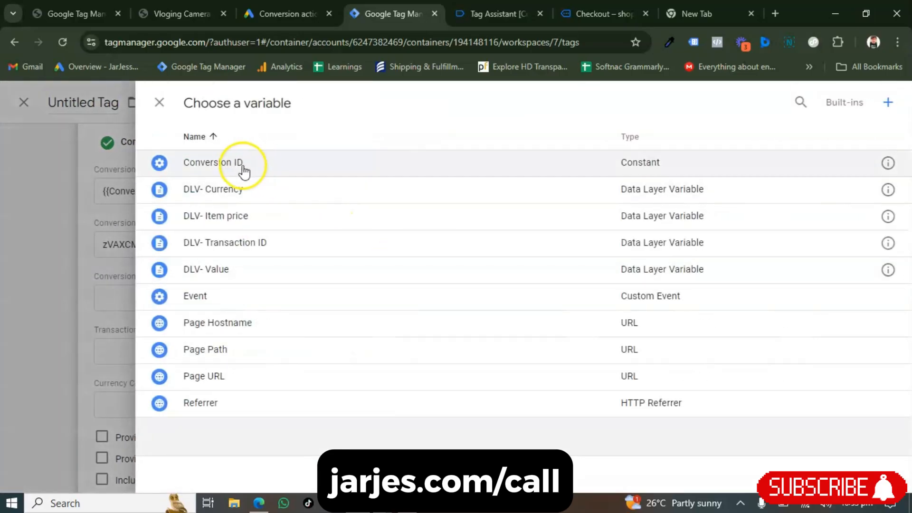
left_click(292, 281)
left_click(281, 221)
scroll(352, 355, "down", 1)
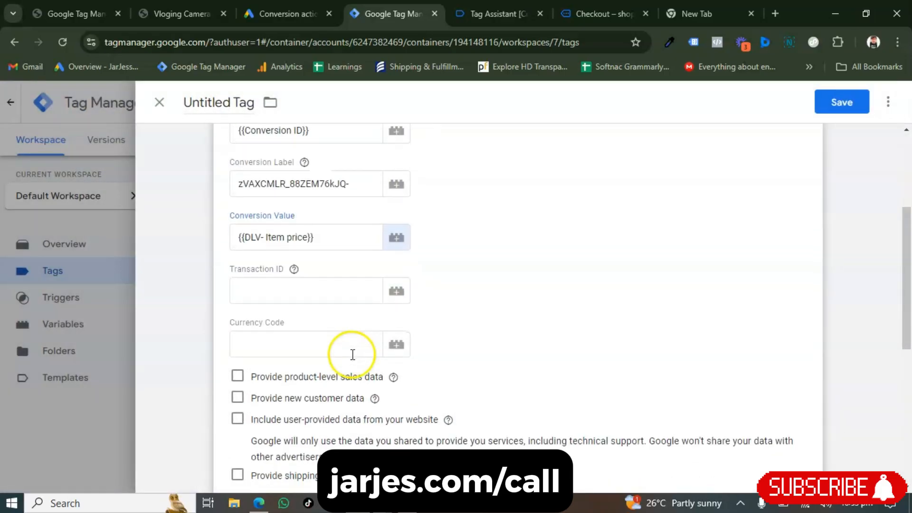
left_click(397, 344)
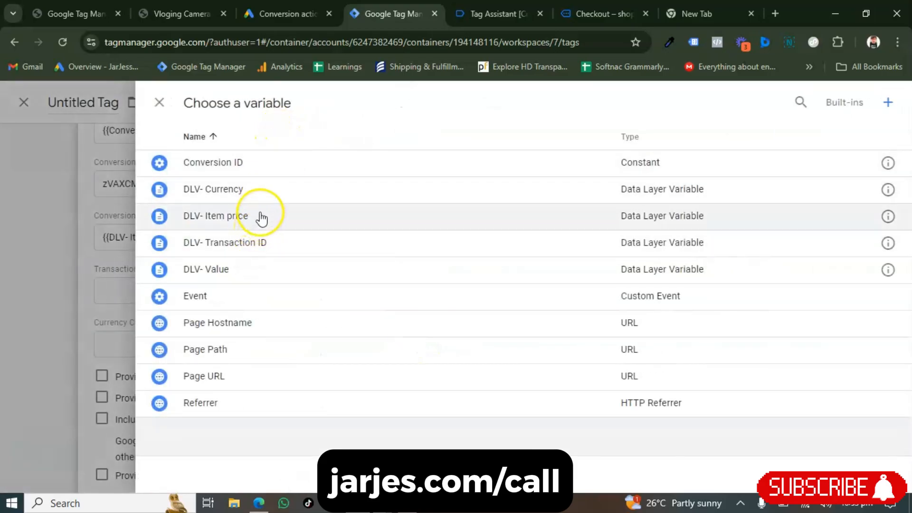
left_click(261, 191)
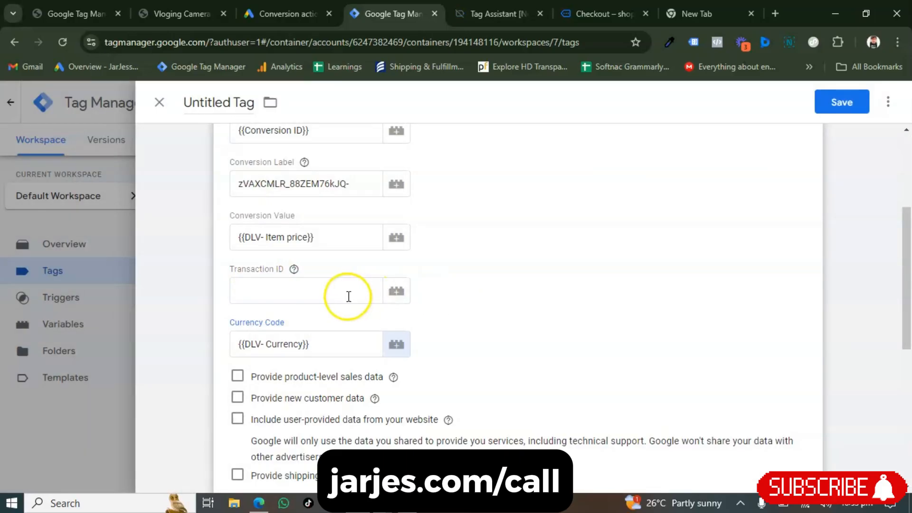
- Assign the Add to cart event trigger to the new conversion tracking tag
scroll(476, 285, "down", 6)
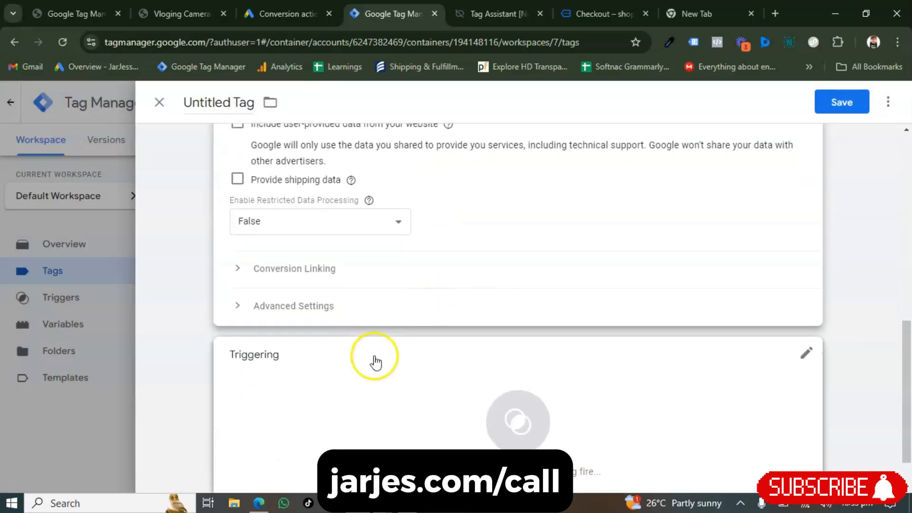
left_click(375, 362)
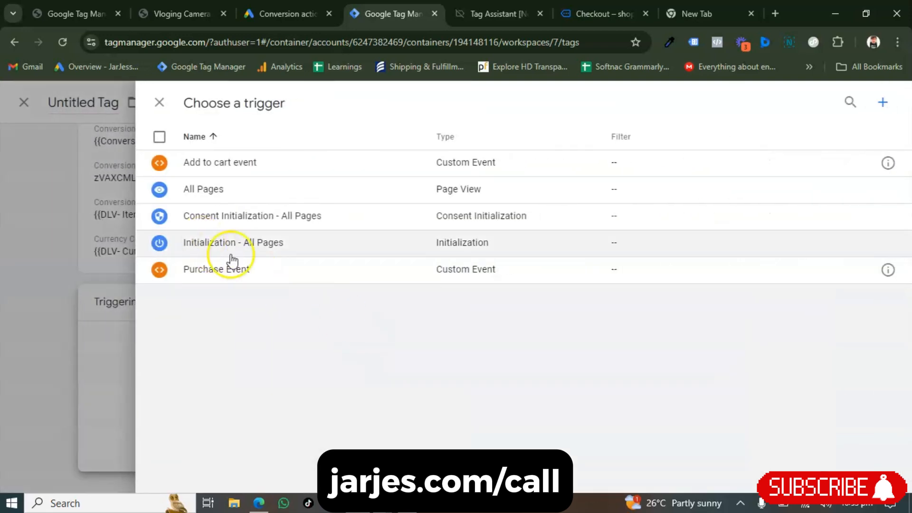
left_click(235, 163)
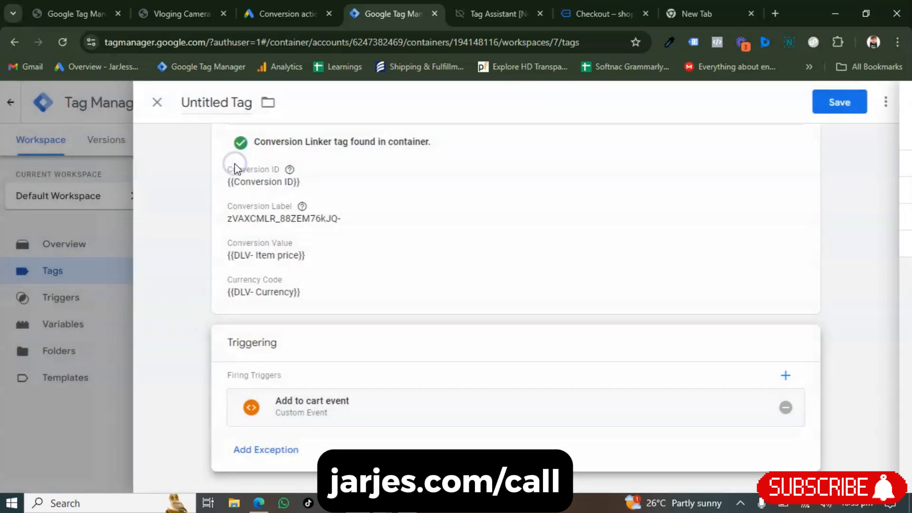
- Name the tag Add To Cart and save it
scroll(321, 356, "up", 3)
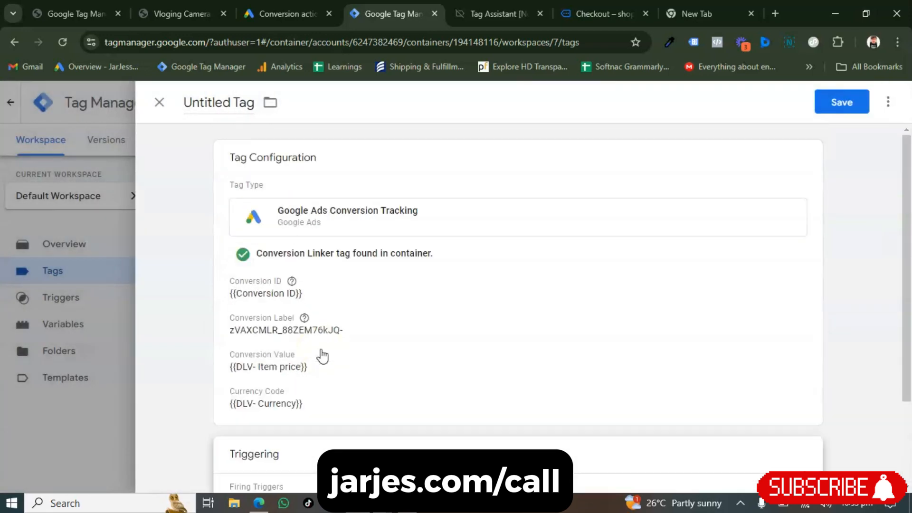
left_click(220, 104)
type("Add To Car")
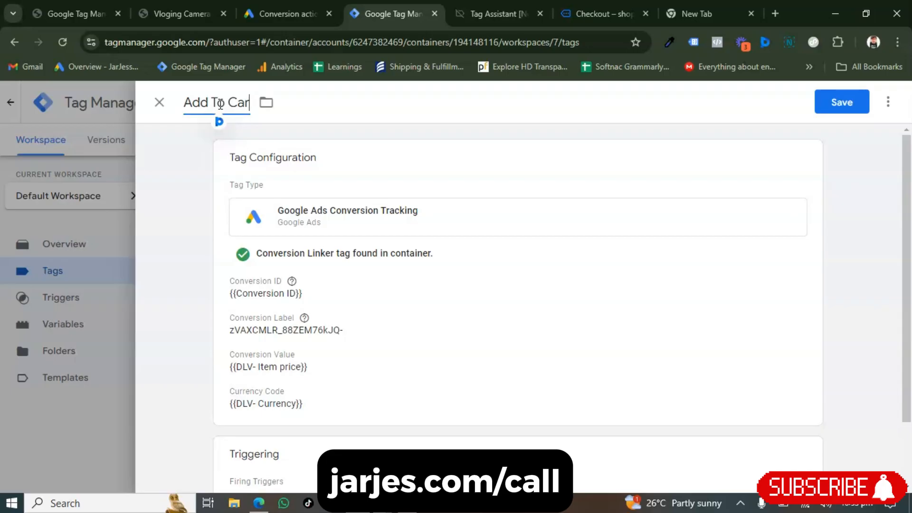
type("t")
left_click(836, 102)
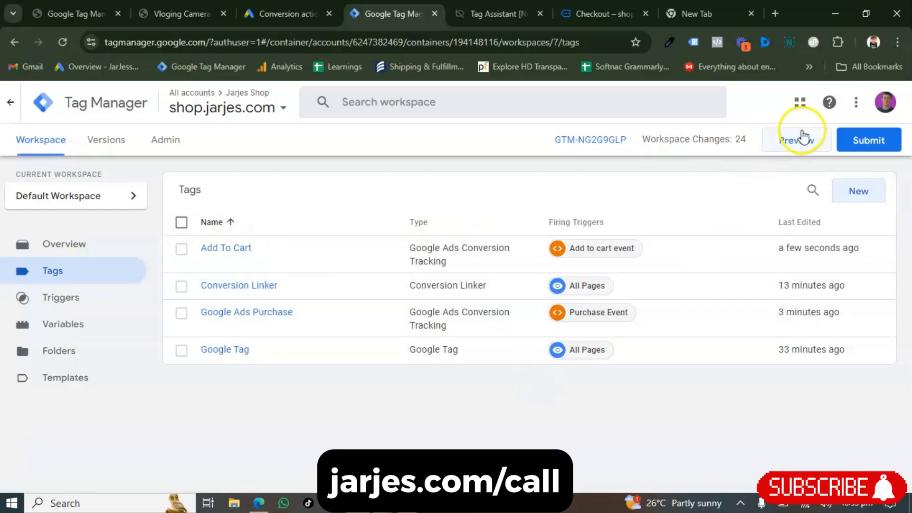
- Preview the container on the shop site and continue into the connected Tag Assistant debug session
left_click(793, 147)
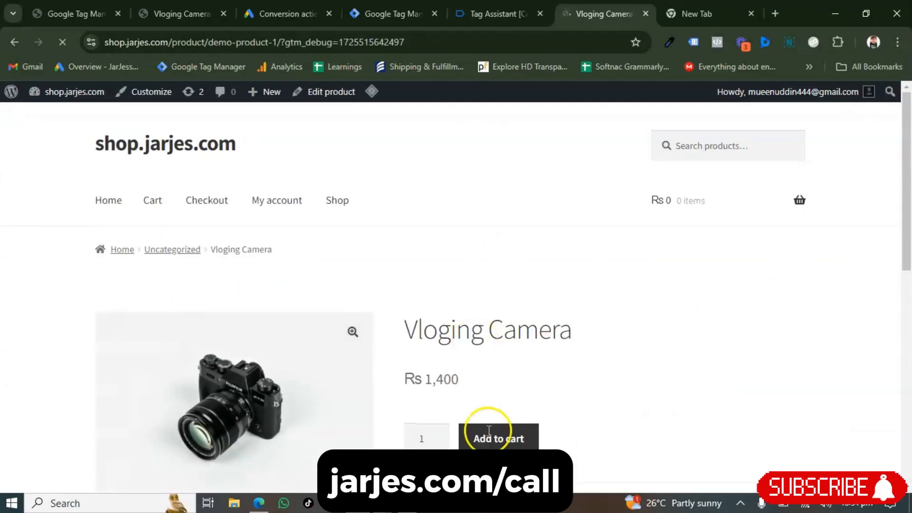
left_click(527, 12)
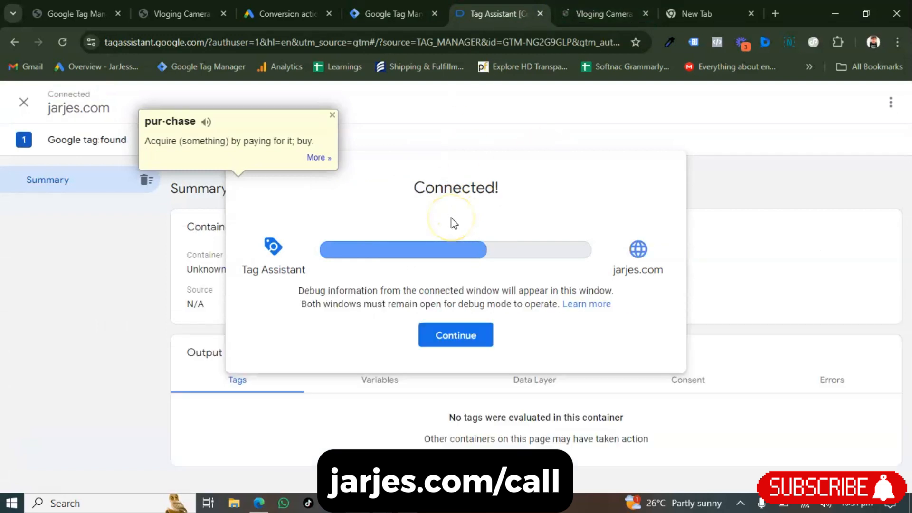
left_click(458, 336)
scroll(346, 380, "down", 2)
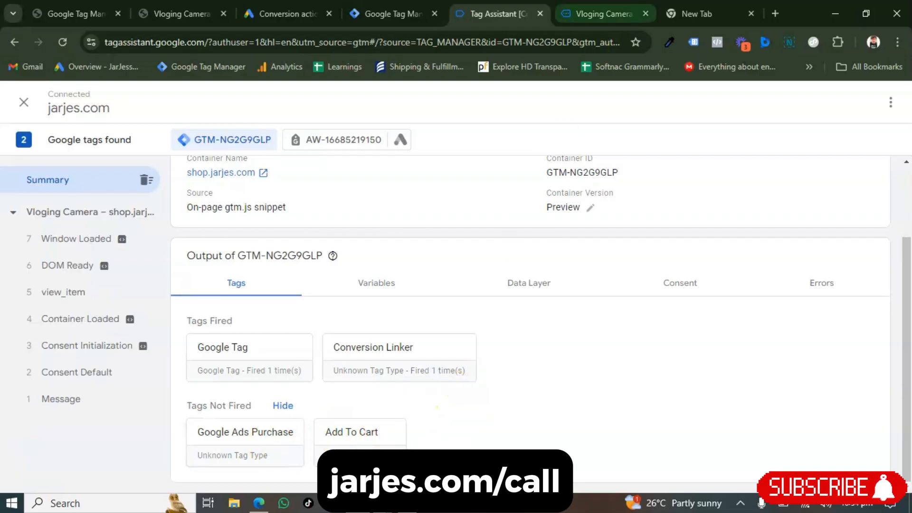
- Switch to the shop's Vloging Camera product page and add one camera to the cart
left_click(604, 13)
scroll(509, 366, "down", 2)
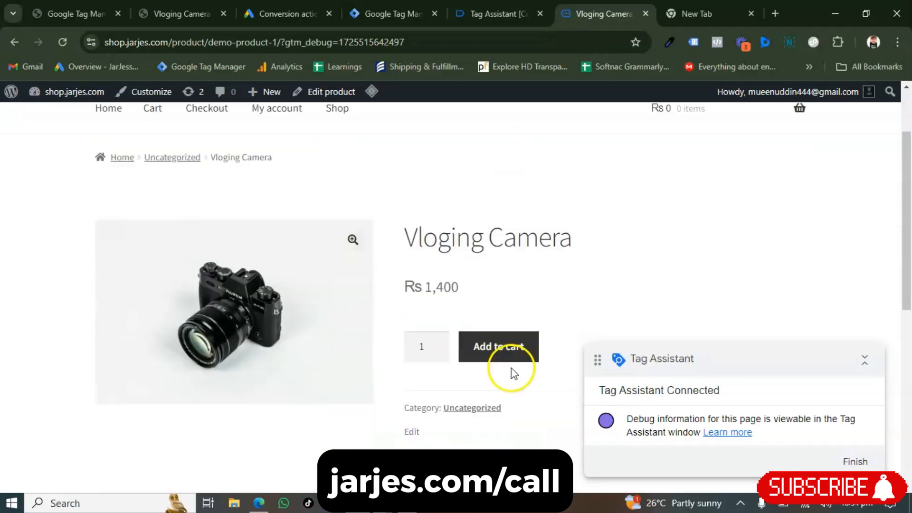
left_click(507, 346)
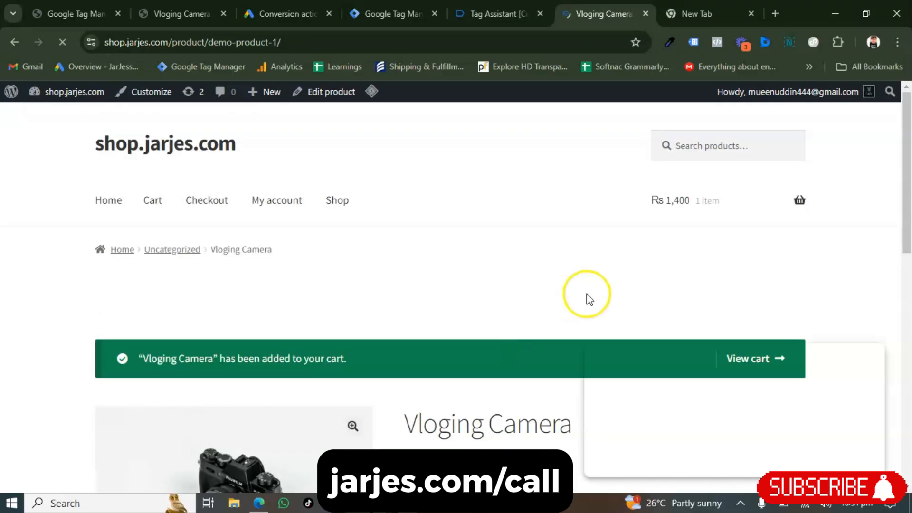
scroll(587, 299, "down", 2)
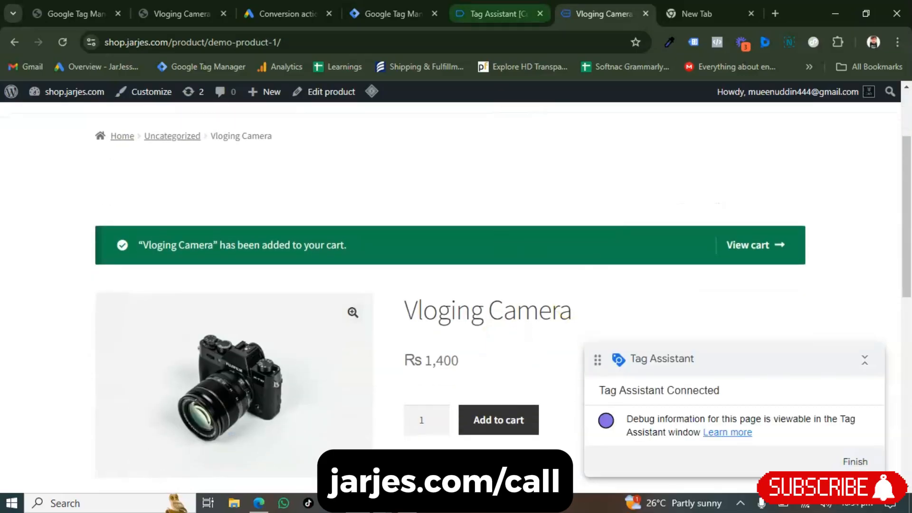
- Examine in Tag Assistant whether the Add To Cart tag fired, including its add_to_cart event and firing trigger details
left_click(498, 13)
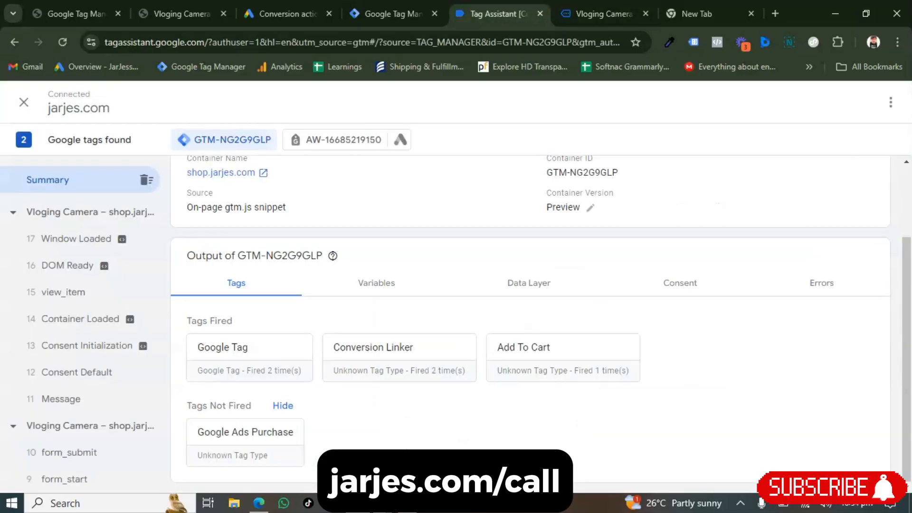
left_click(551, 362)
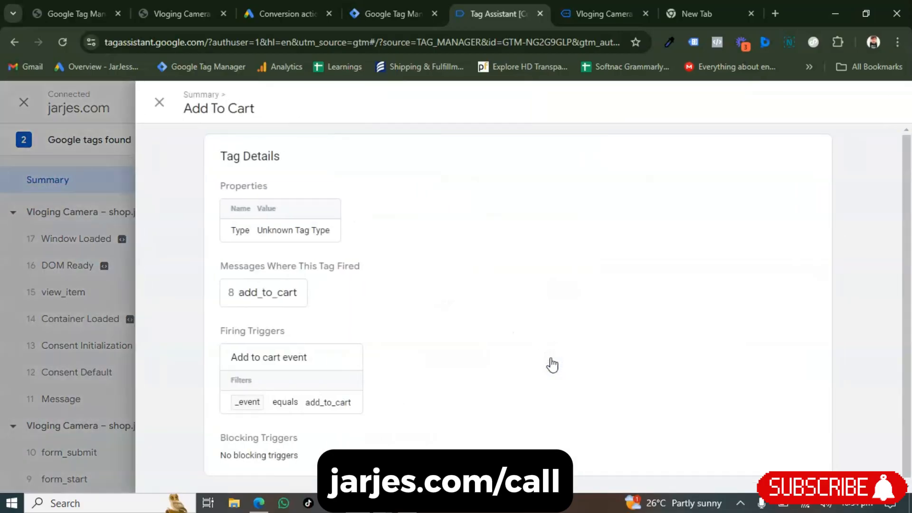
left_click(289, 291)
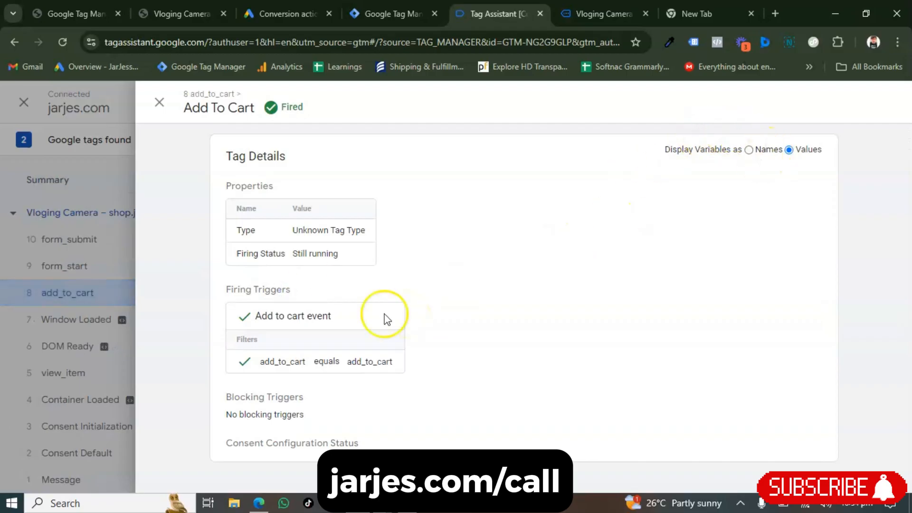
left_click(748, 149)
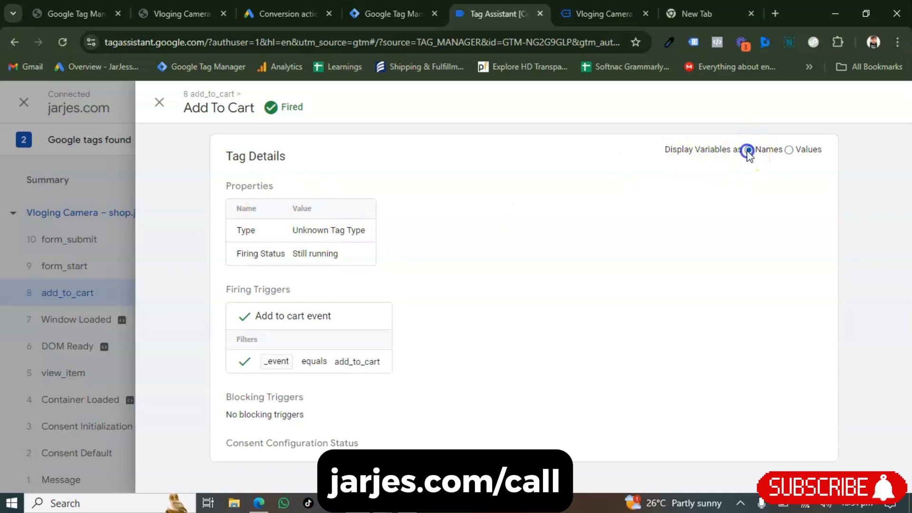
left_click(159, 103)
left_click(310, 352)
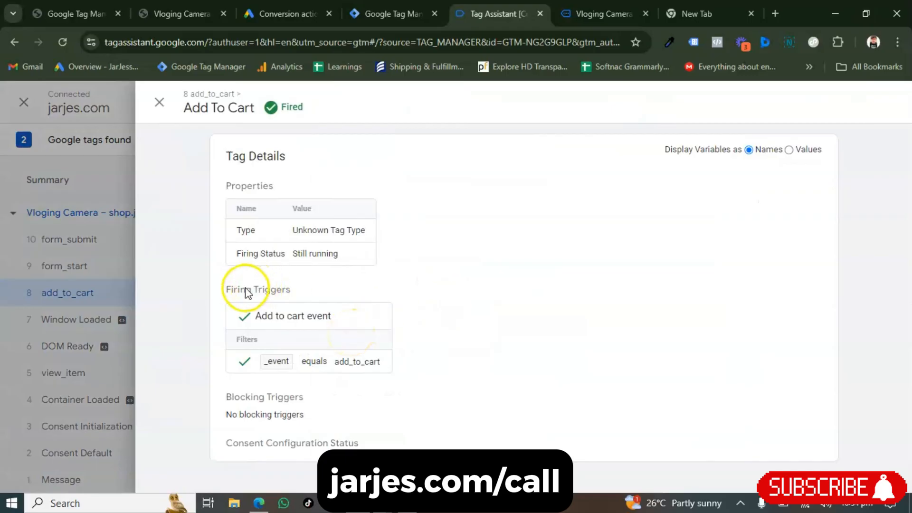
left_click(159, 104)
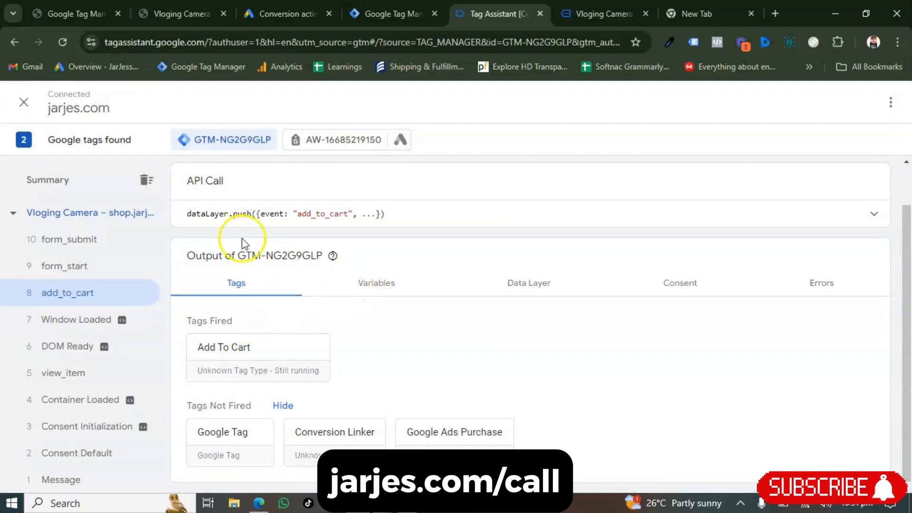
left_click(114, 176)
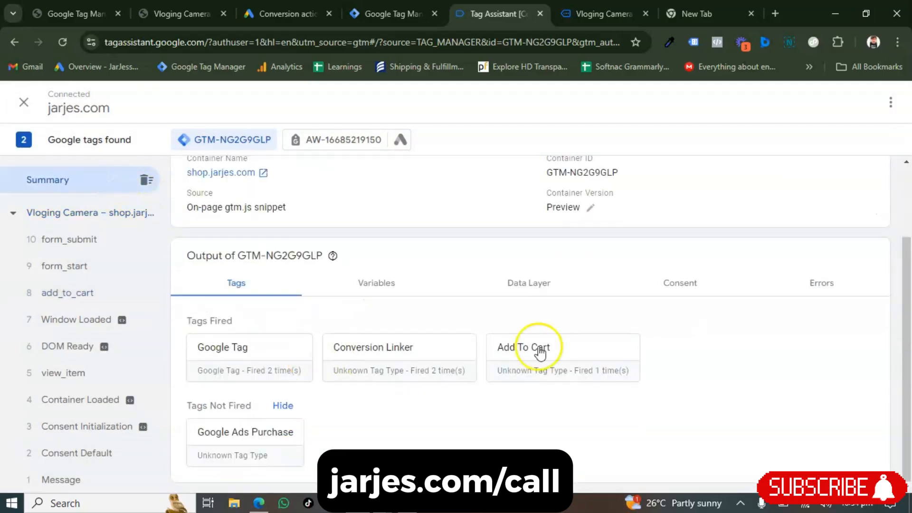
- Open the fired Add To Cart tag's details from the debug summary and return to the tag list
left_click(605, 354)
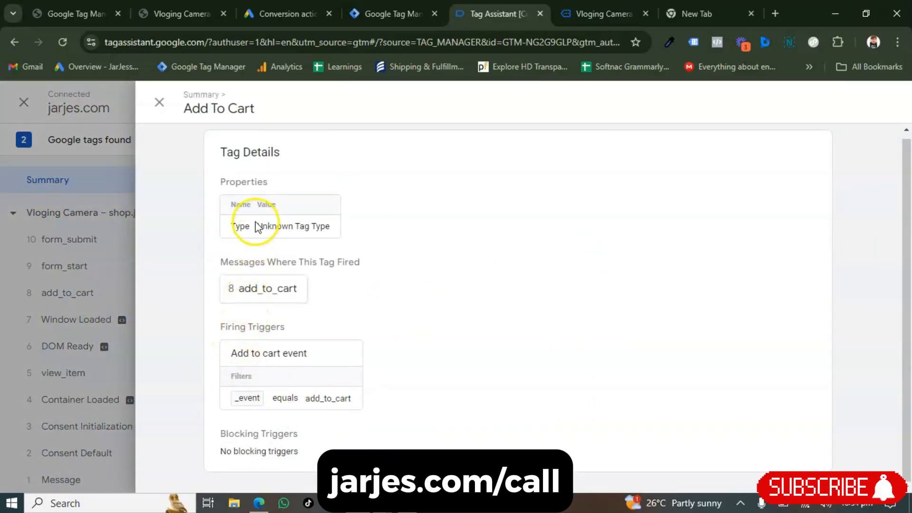
left_click(163, 113)
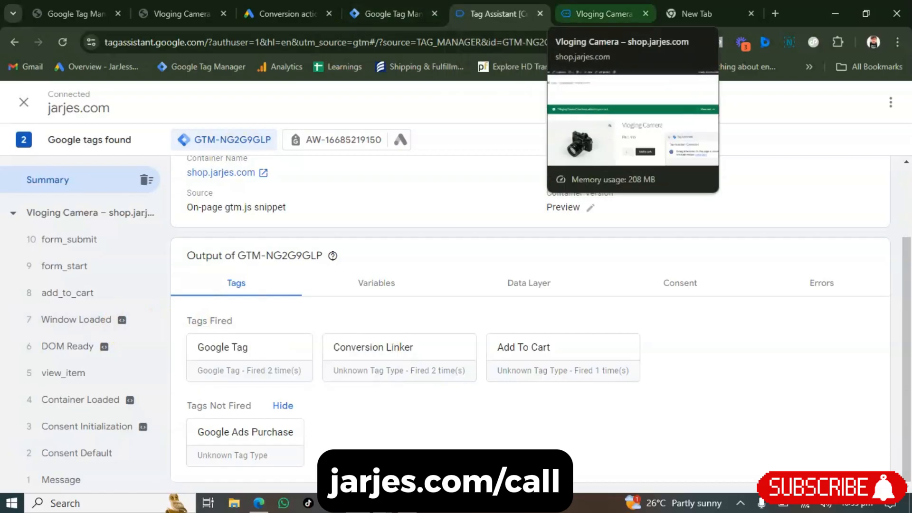
- Switch to the shop's product page, go through the cart to checkout and place the order for the Vloging Camera
left_click(596, 13)
scroll(495, 251, "down", 8)
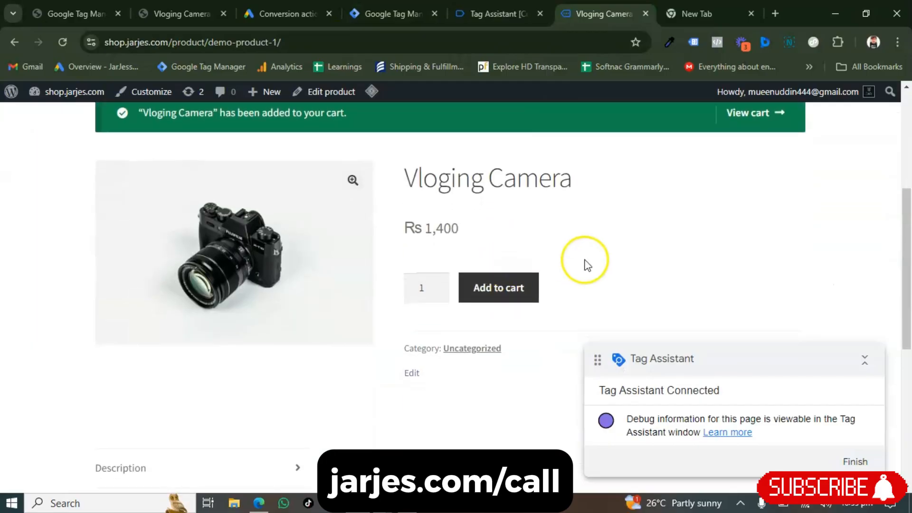
scroll(492, 308, "up", 8)
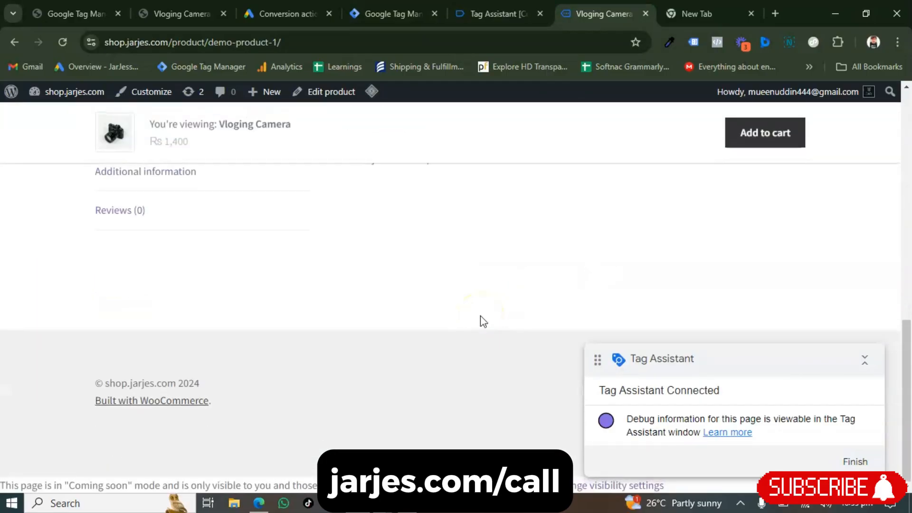
scroll(525, 295, "down", 5)
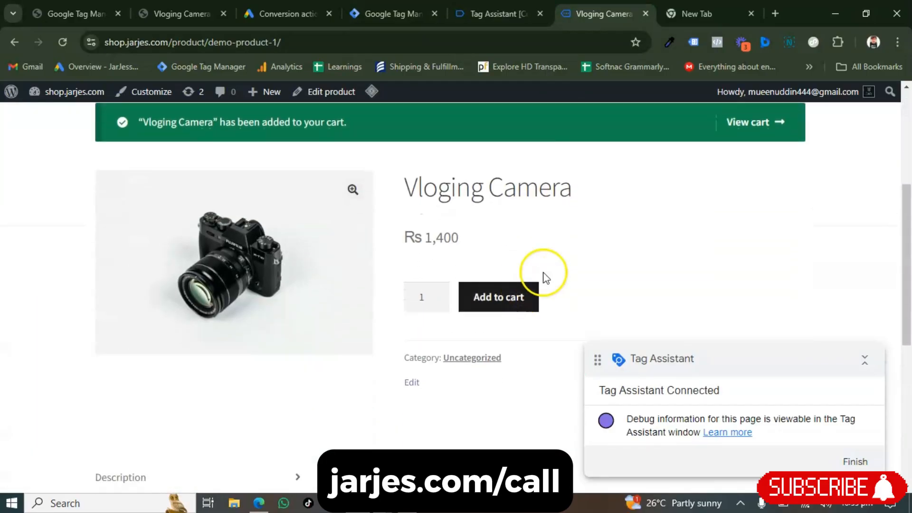
left_click(772, 126)
scroll(509, 287, "down", 4)
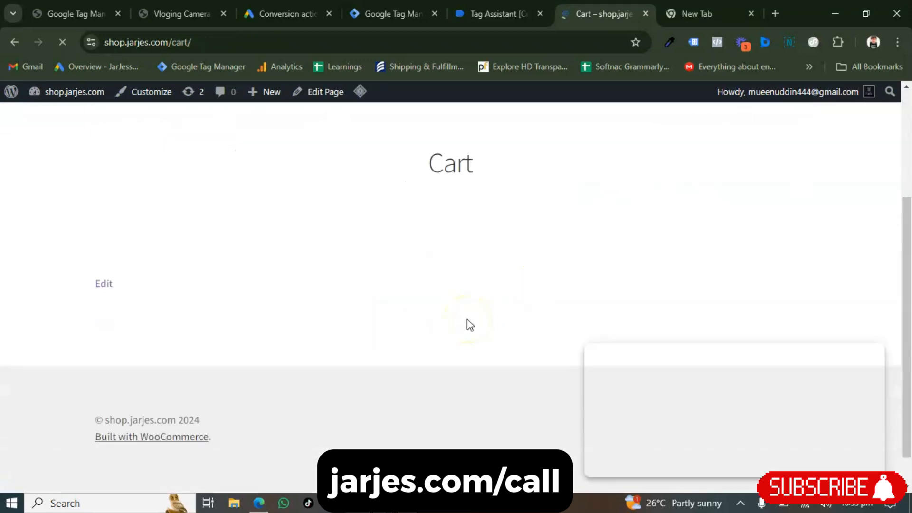
left_click(710, 178)
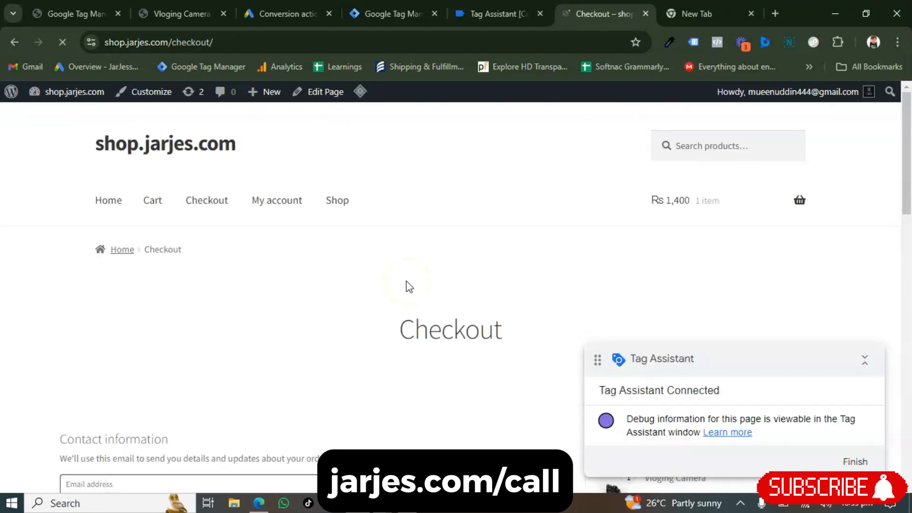
scroll(417, 326, "down", 10)
left_click(340, 326)
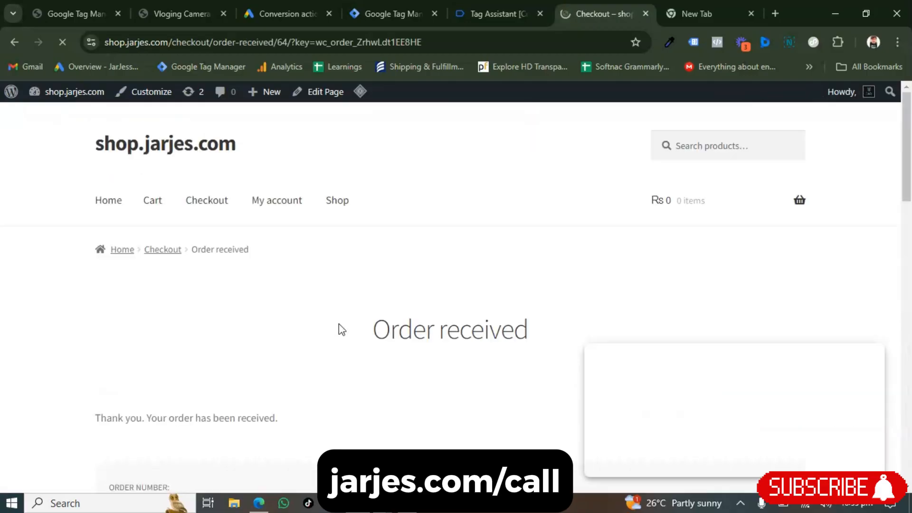
scroll(449, 318, "down", 7)
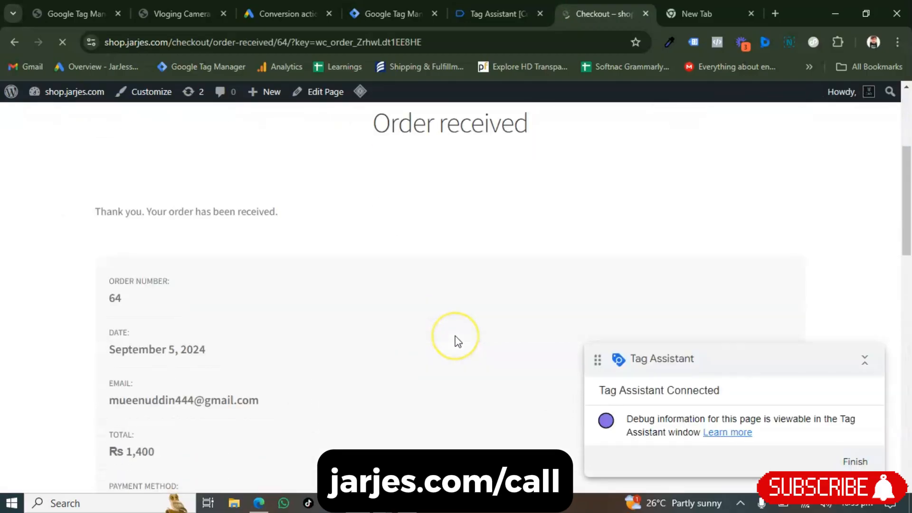
scroll(455, 342, "up", 2)
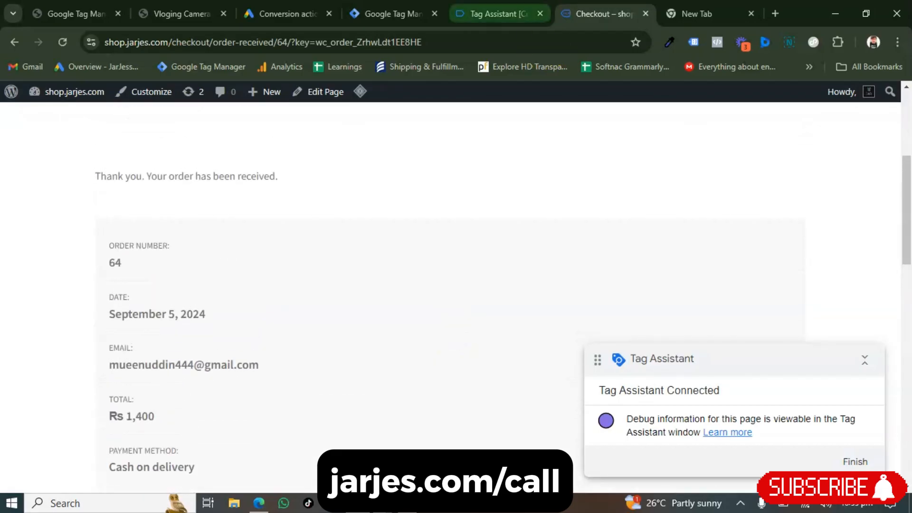
- Switch to Tag Assistant and check the Google Ads Purchase tag's firing status and trigger for the purchase event
left_click(496, 13)
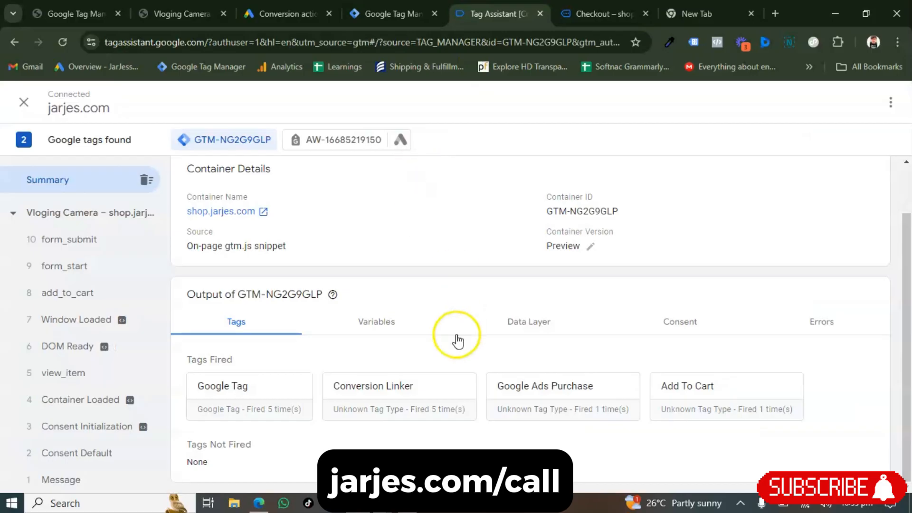
left_click(511, 412)
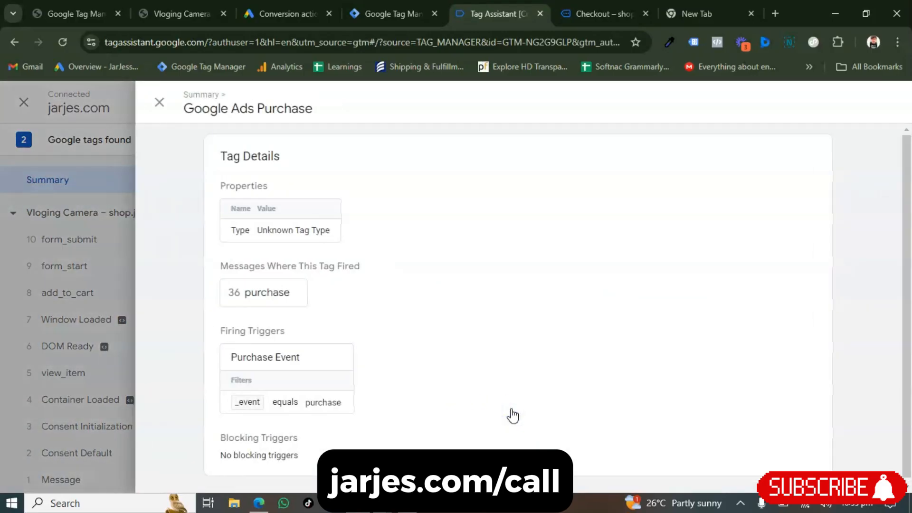
double_click(264, 292)
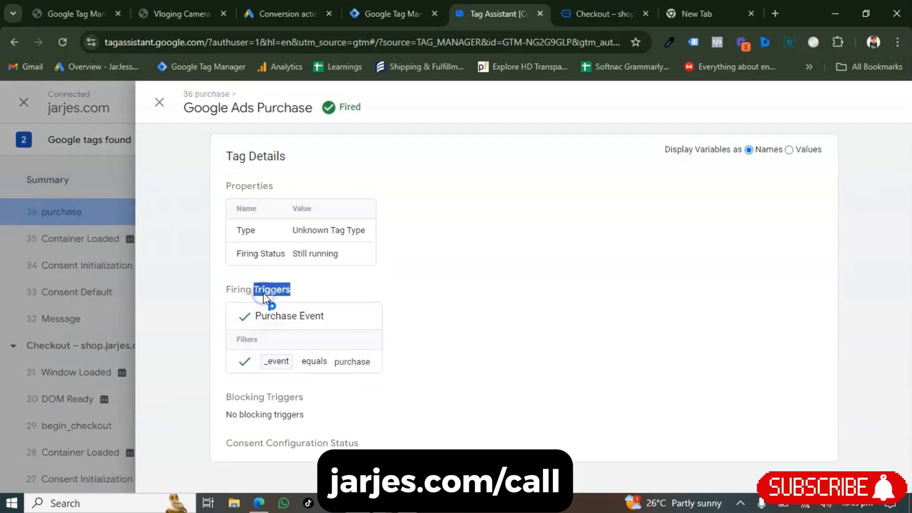
left_click(442, 292)
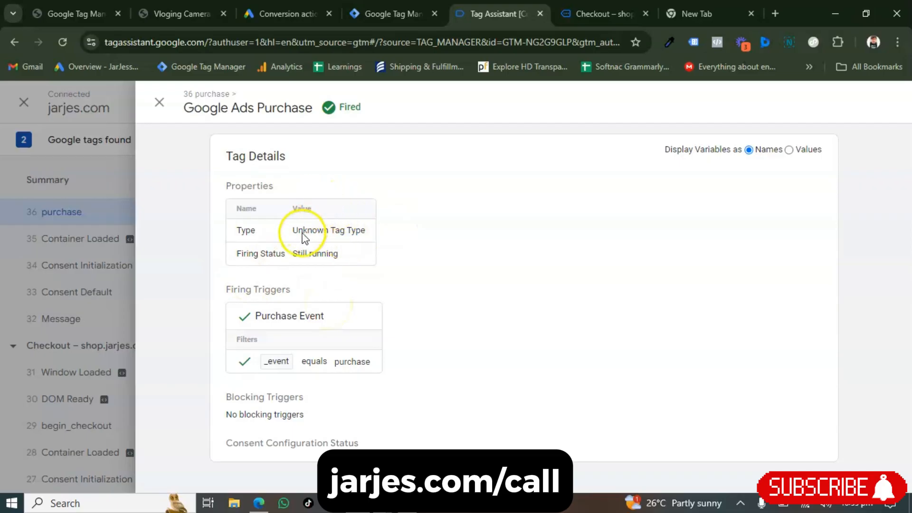
left_click(160, 103)
- Examine the purchase event's variables, including Conversion ID and the data layer currency, item price, transaction ID and value
scroll(382, 377, "down", 1)
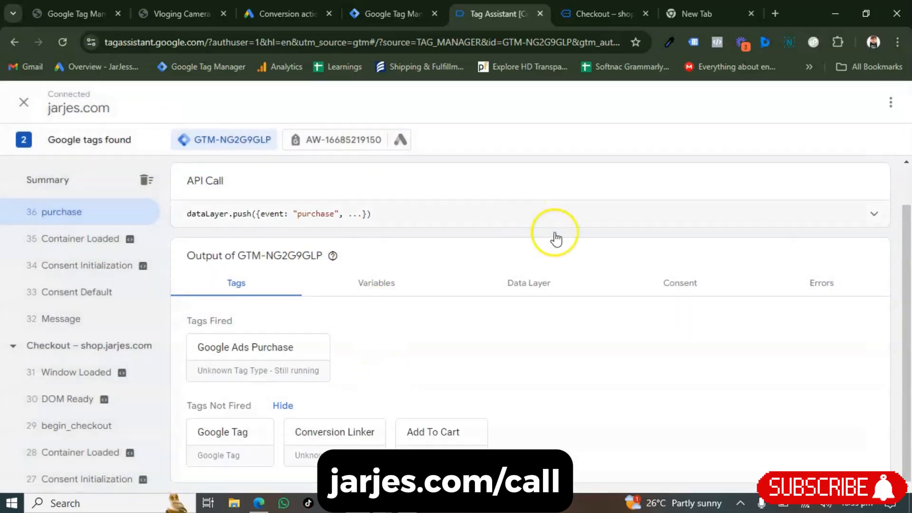
left_click(407, 281)
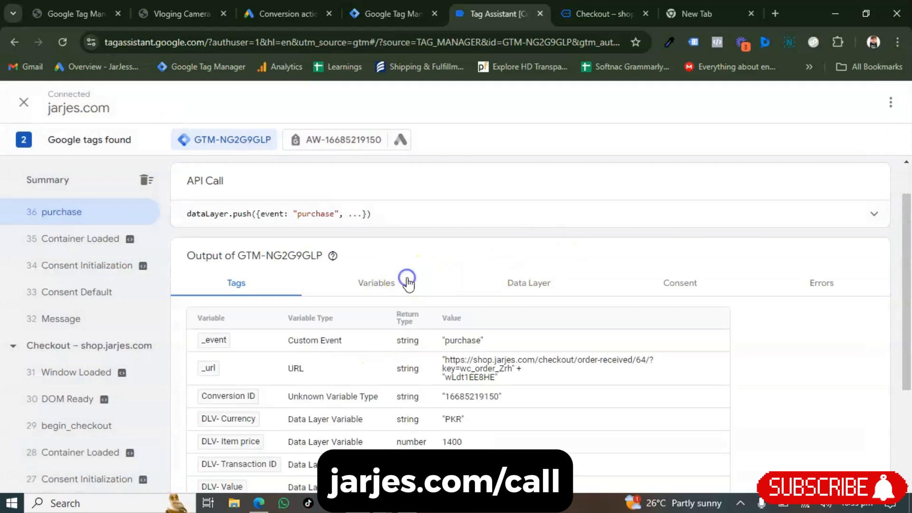
left_click(251, 295)
left_click(380, 283)
scroll(369, 381, "down", 2)
scroll(373, 386, "down", 1)
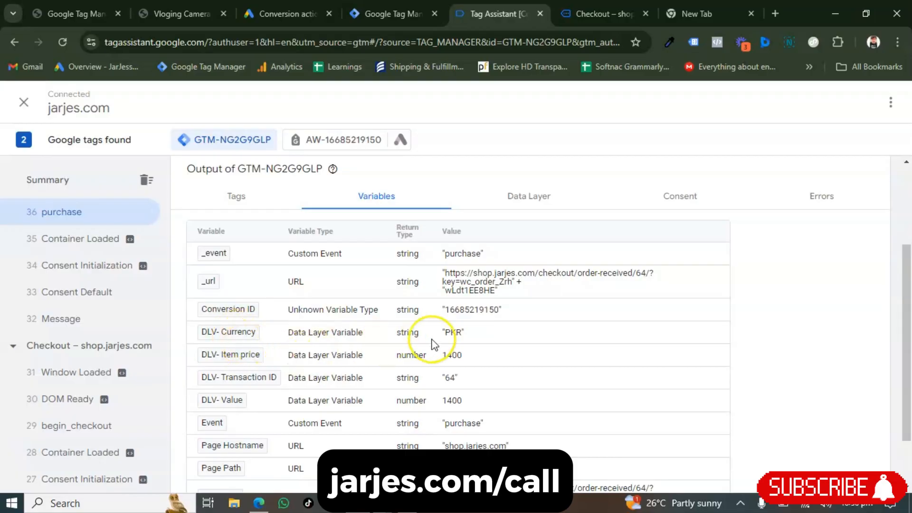
scroll(432, 344, "down", 1)
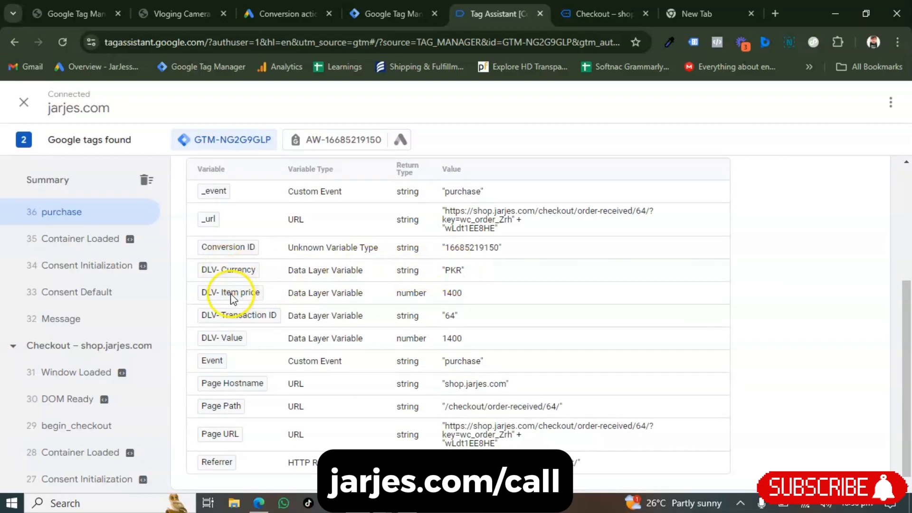
double_click(451, 293)
left_click(451, 293)
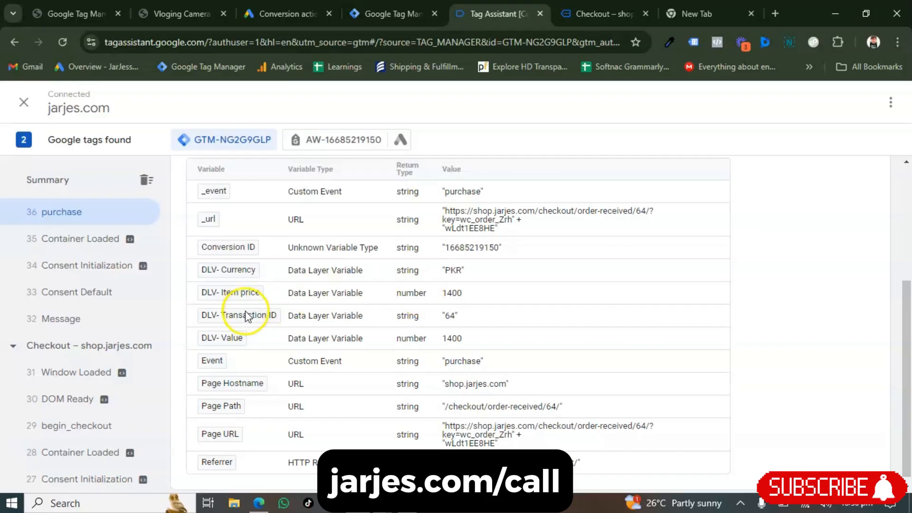
- Compare the transaction ID and value variables in Tag Assistant with the order number and total on the order-received page
key("ctrl+Tab")
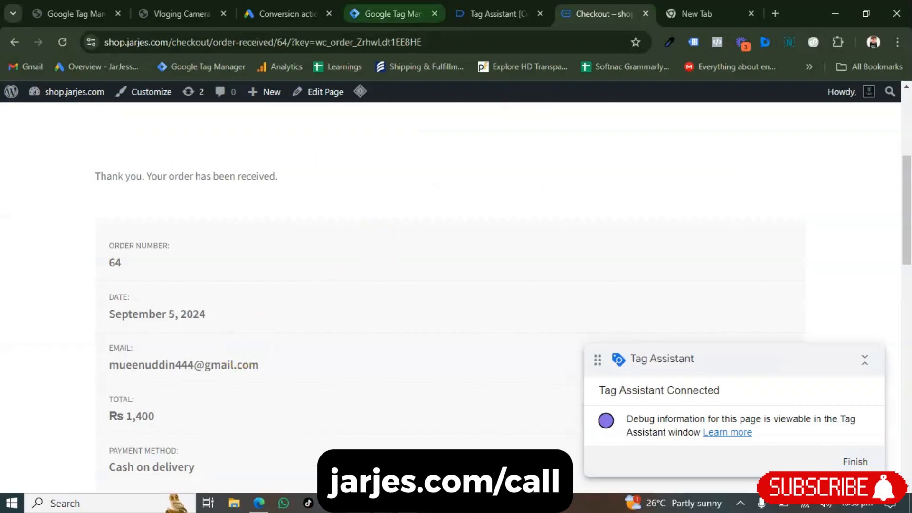
left_click(475, 13)
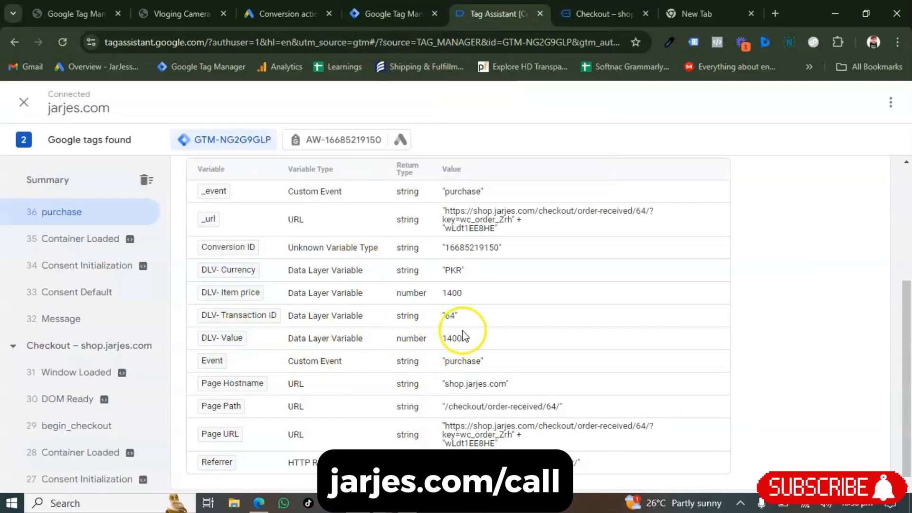
left_click(599, 14)
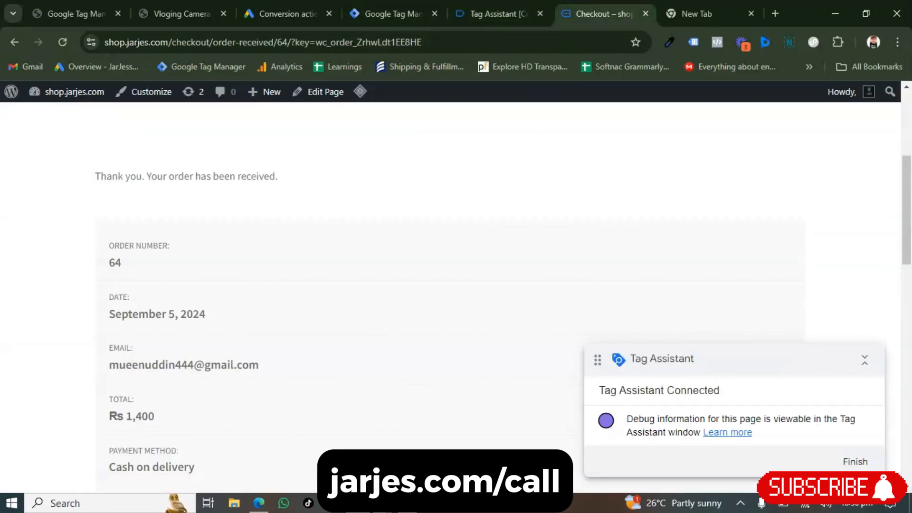
scroll(382, 304, "down", 3)
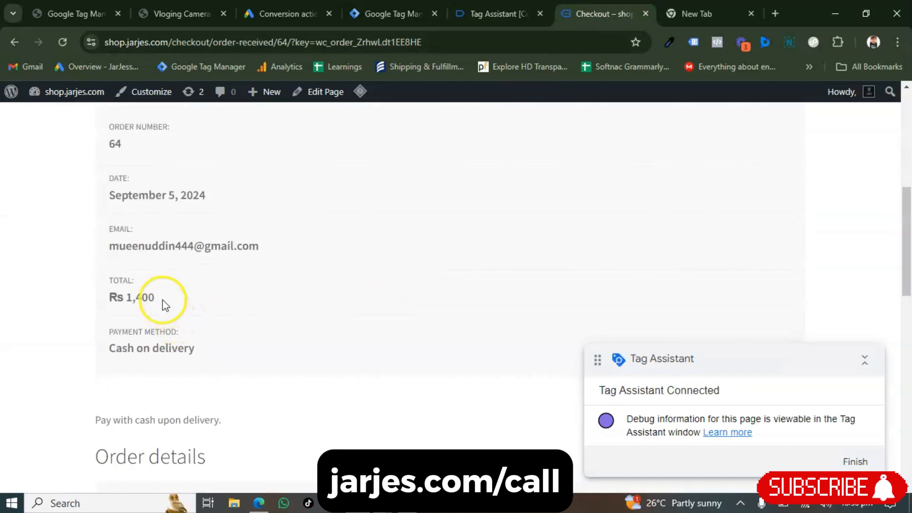
left_click(504, 14)
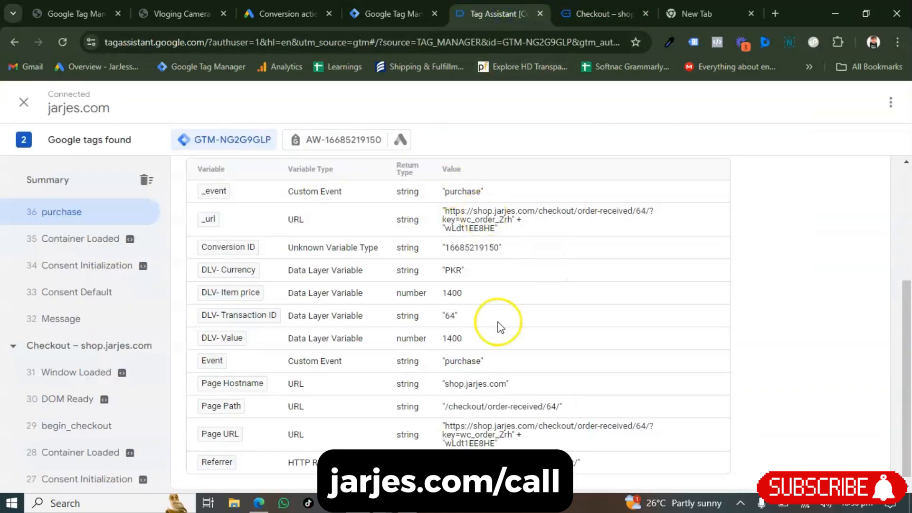
scroll(481, 354, "down", 1)
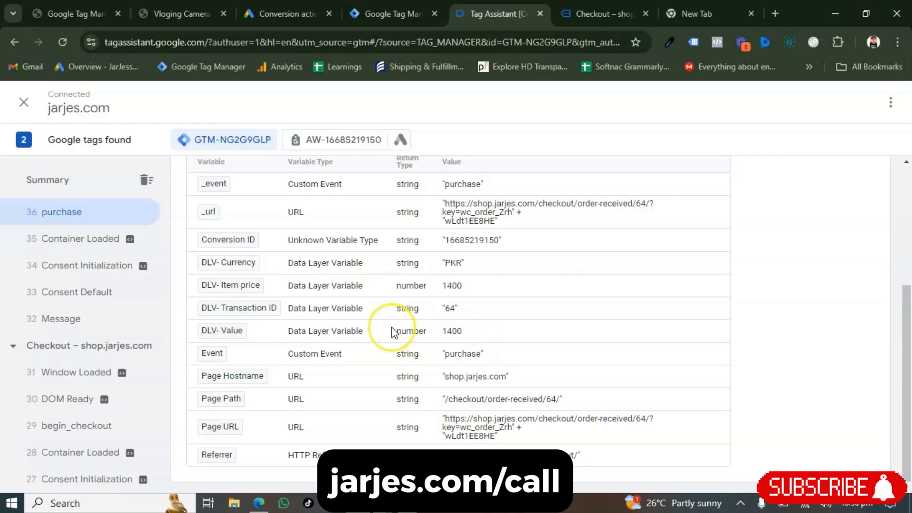
scroll(391, 331, "up", 3)
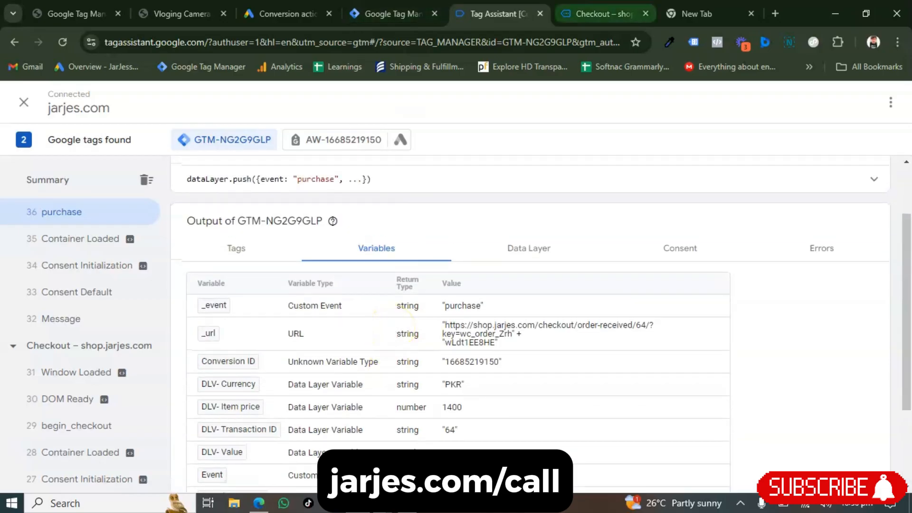
- Switch to Google Ads and check the status explanation of the Website Purchase GTM conversion action in the conversions summary
left_click(285, 14)
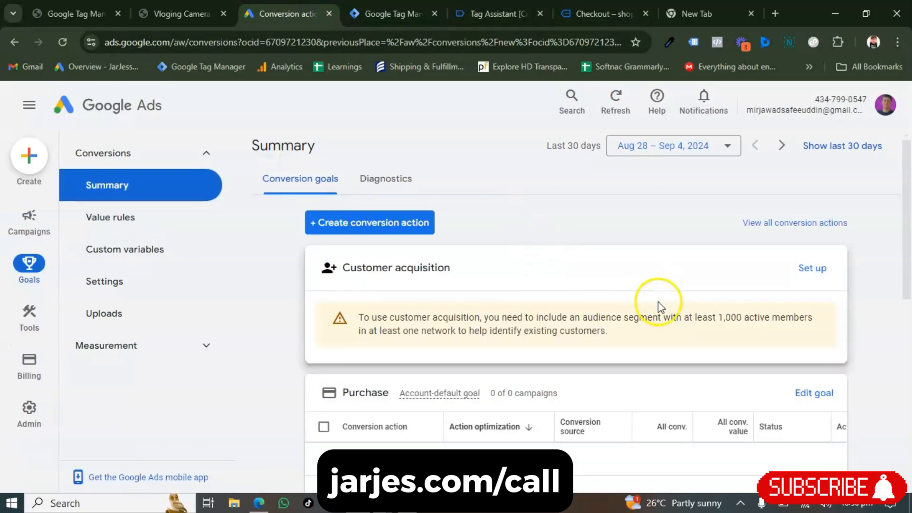
scroll(642, 440, "down", 4)
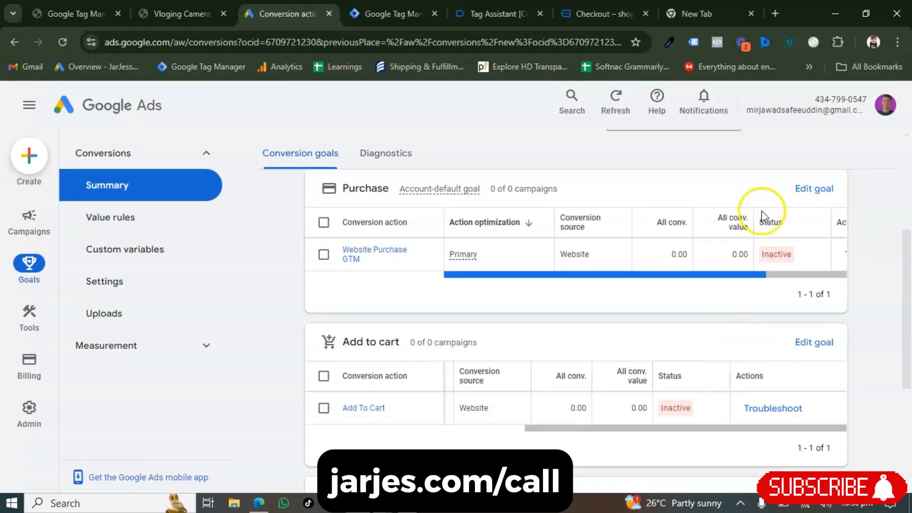
scroll(733, 254, "right", 3)
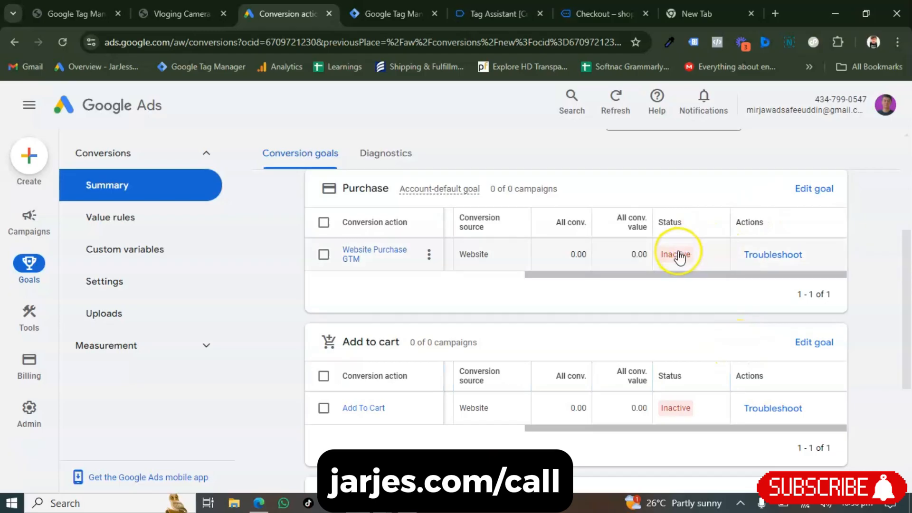
mouse_move(679, 256)
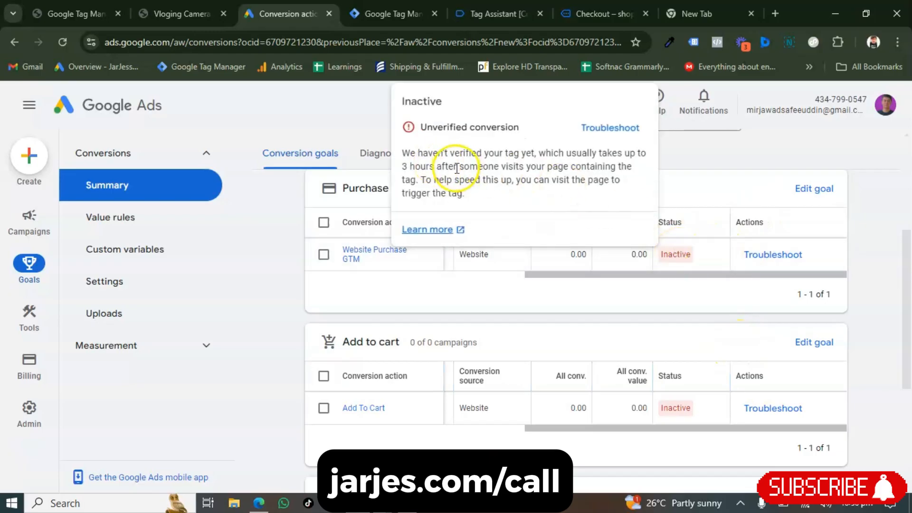